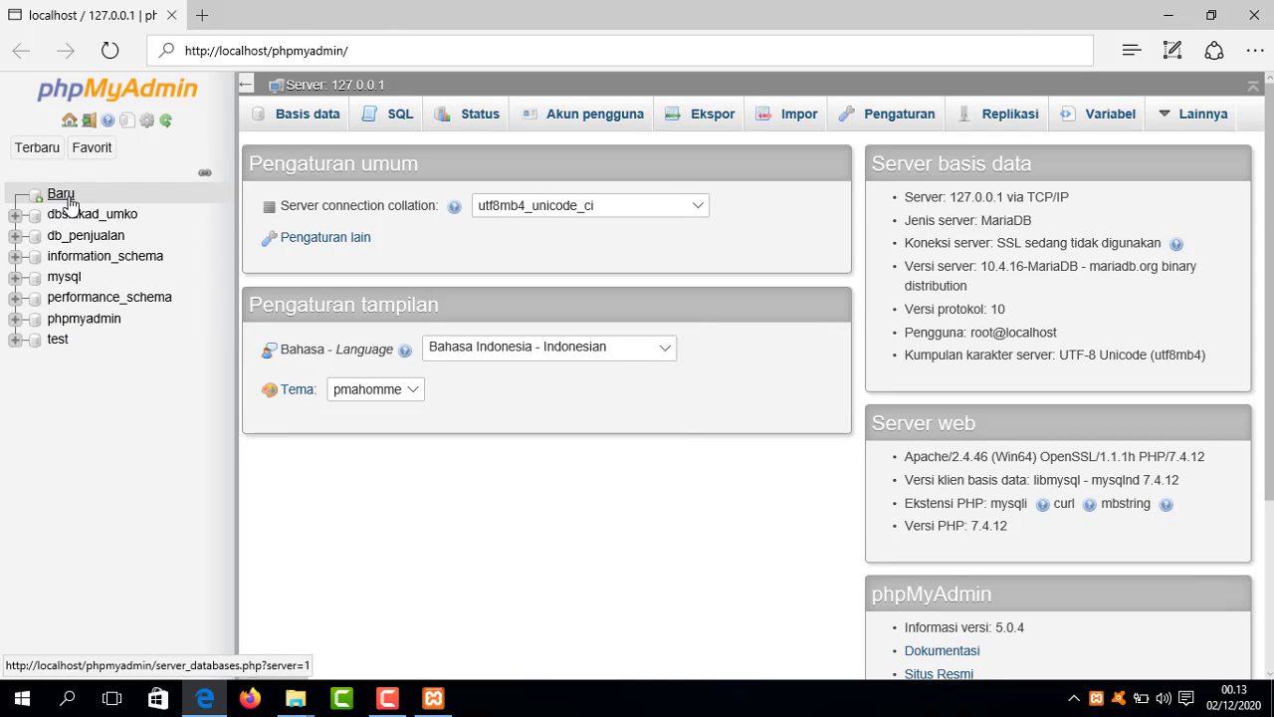
- Create a new database named DBFTIK with the collation left at the unspecified "Penyortiran" option
click(61, 194)
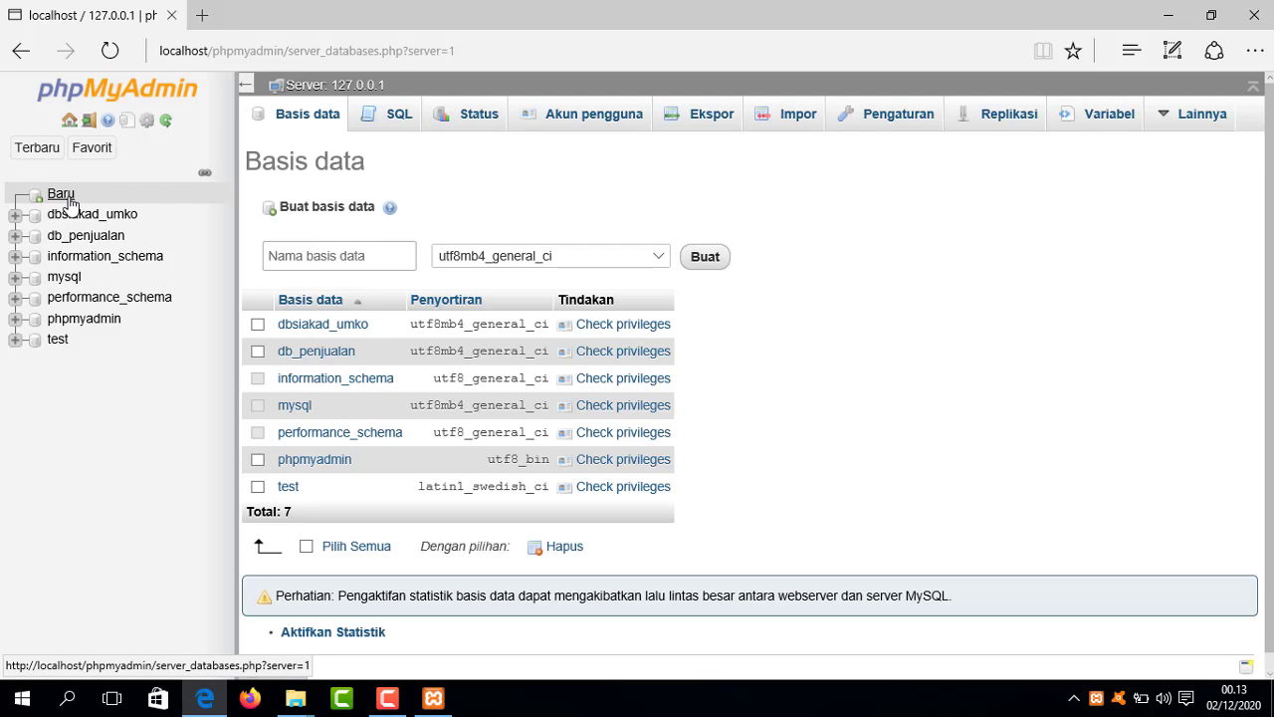
click(369, 253)
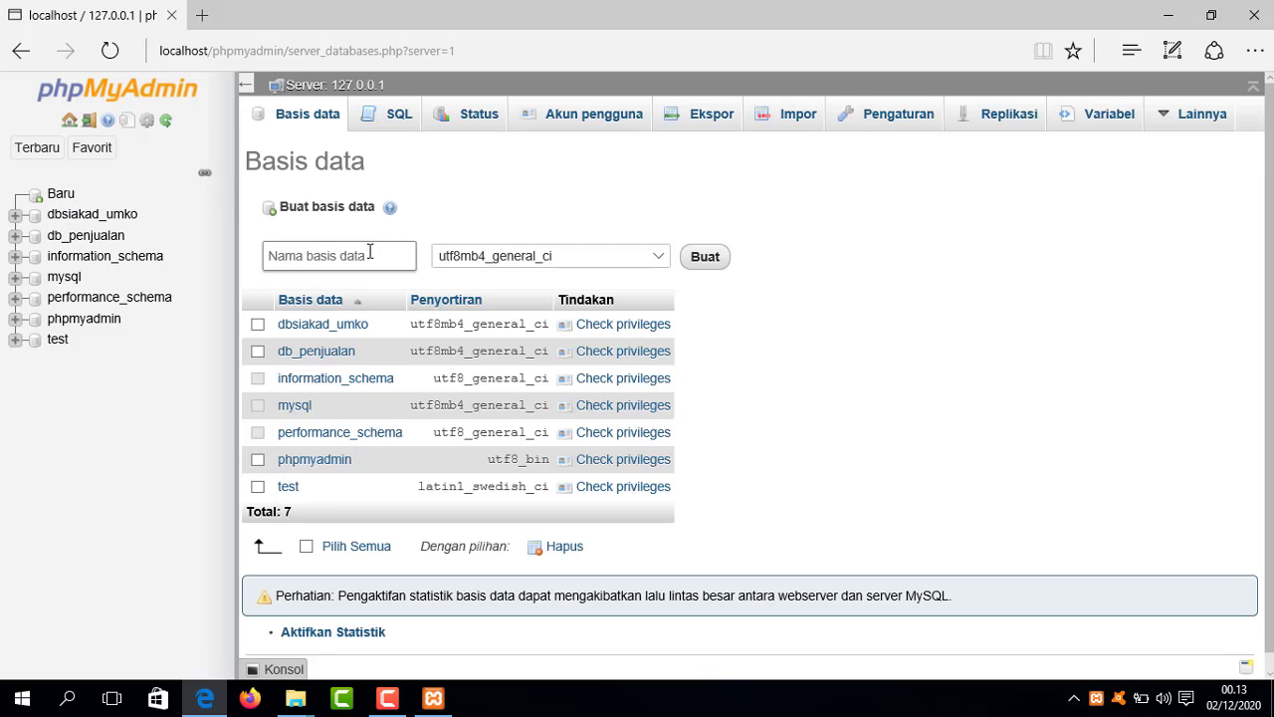
text(D)
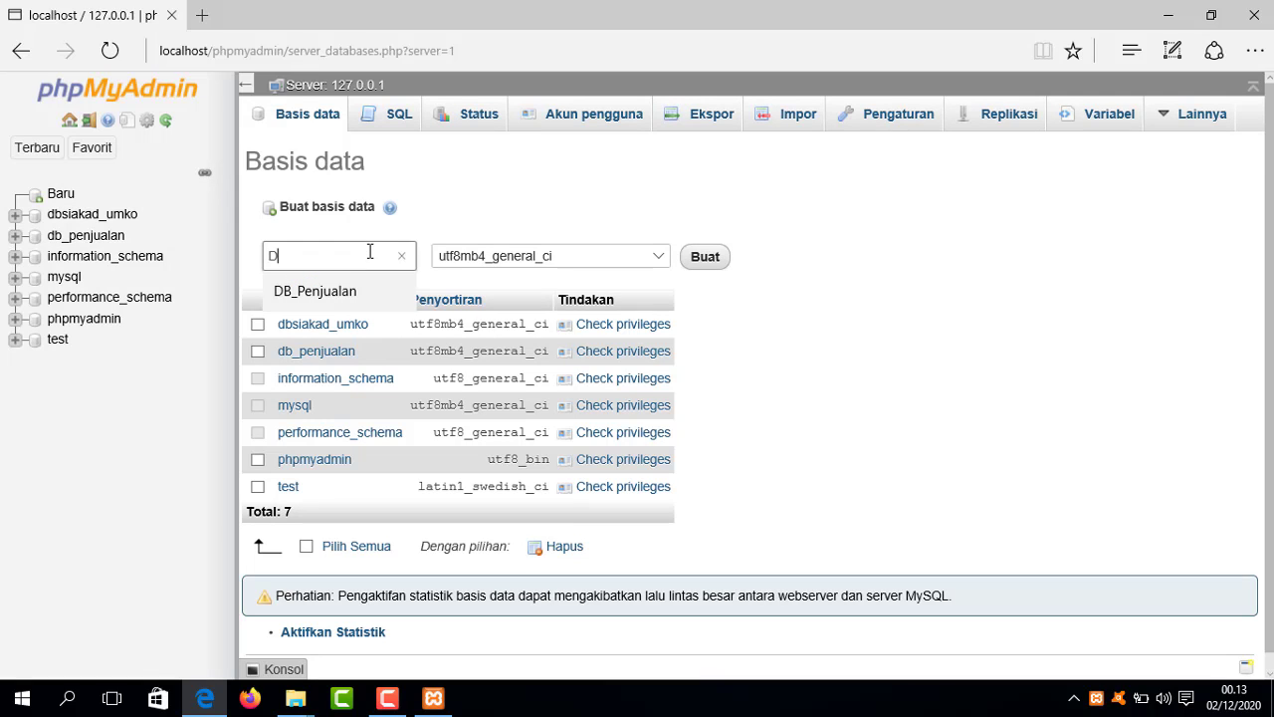
text(BFTIK)
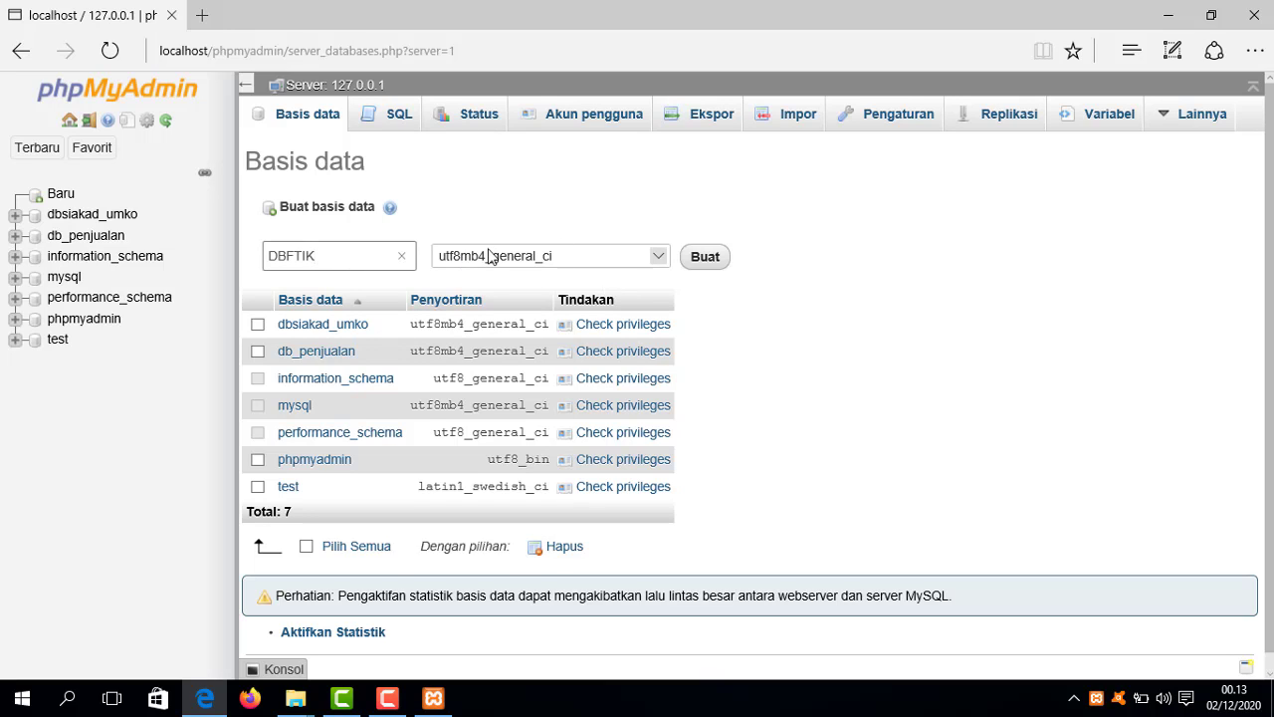
click(659, 257)
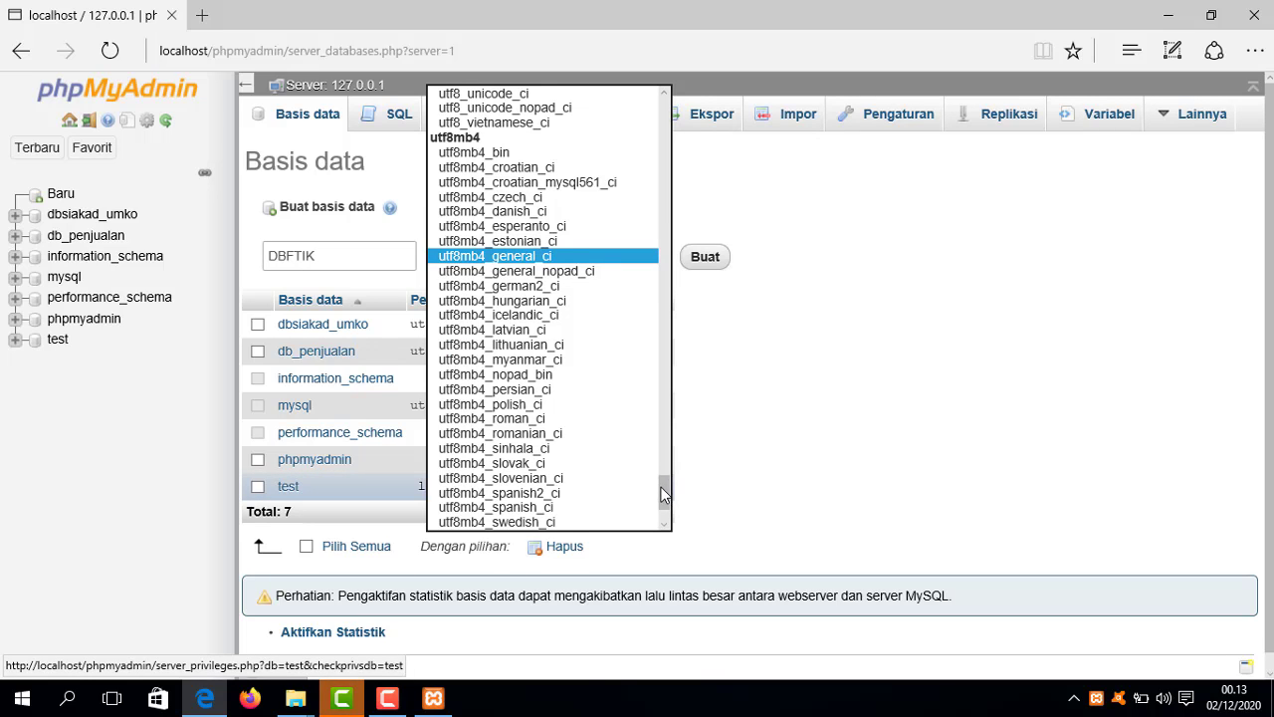
drag(665, 498, 659, 100)
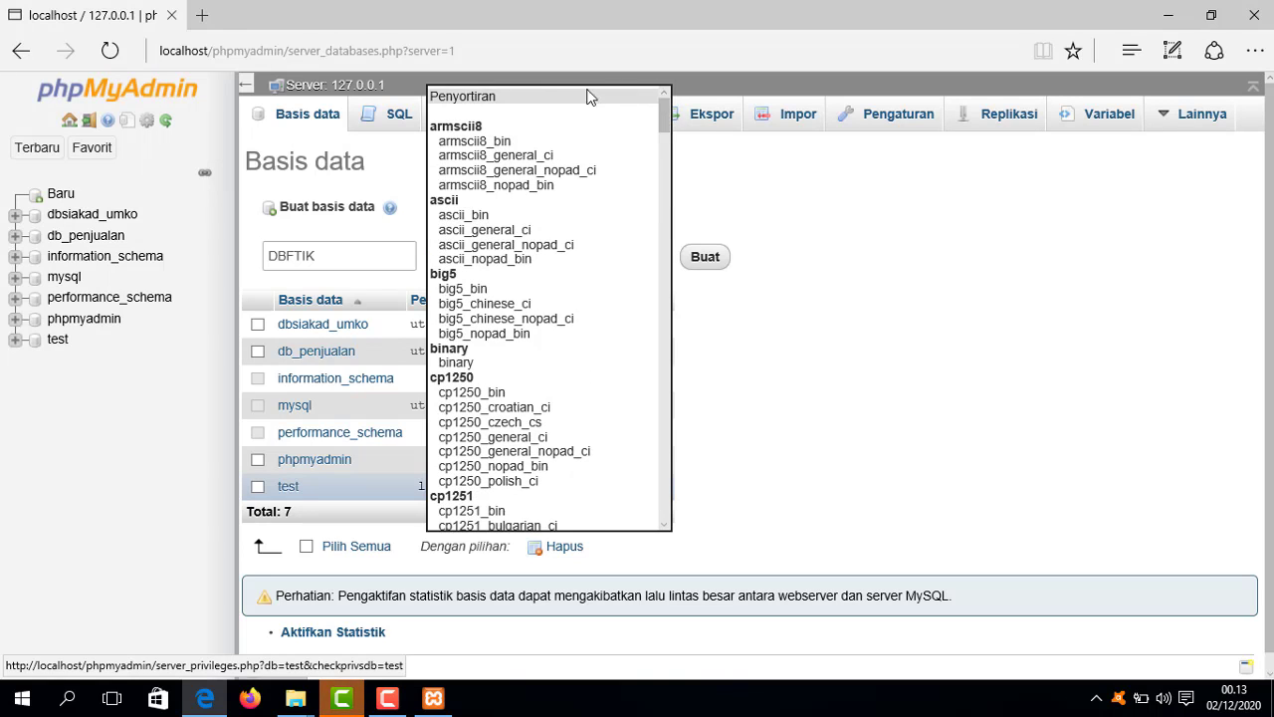
click(478, 100)
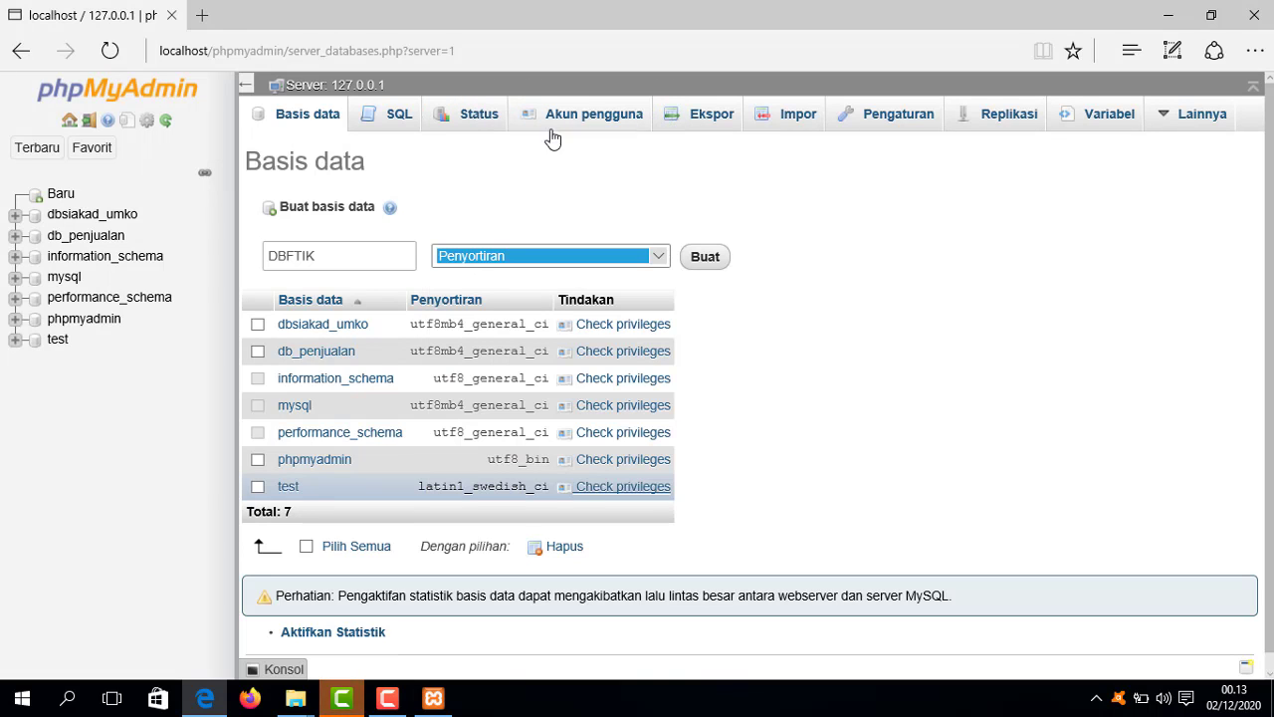
click(706, 260)
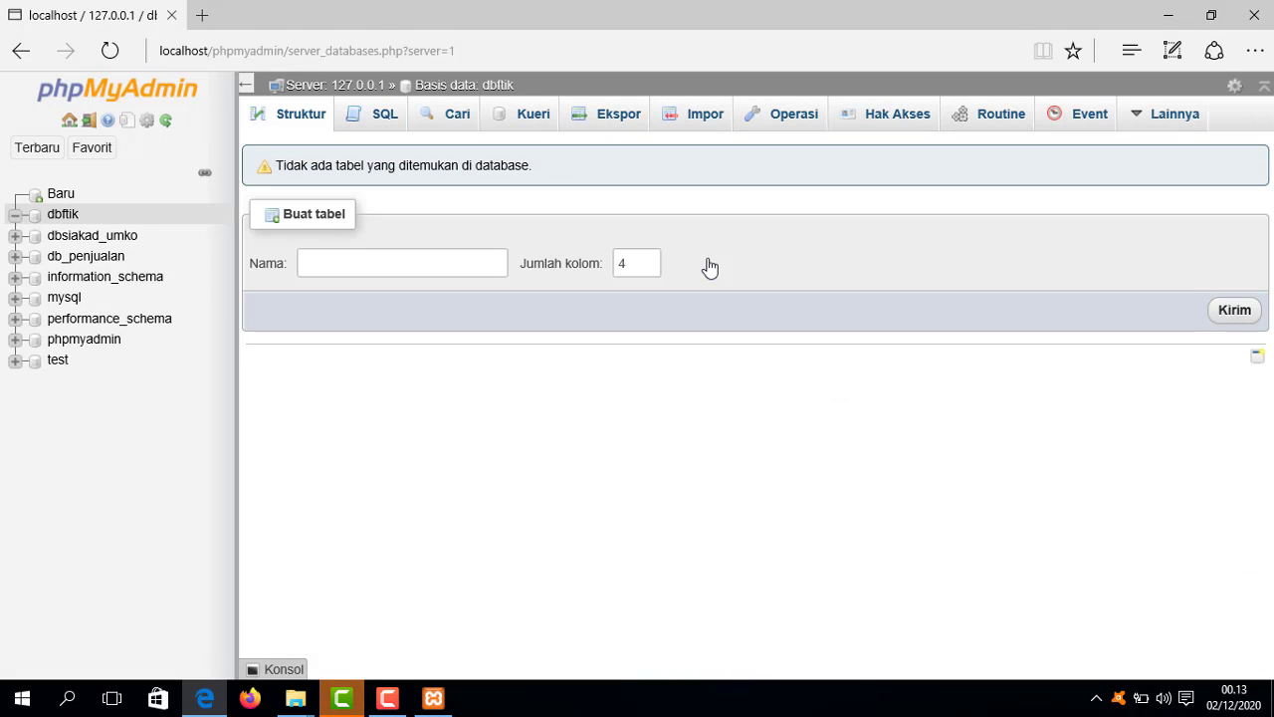
- Start a new table named tbl_prodi with 2 columns in the dbftik database
click(430, 263)
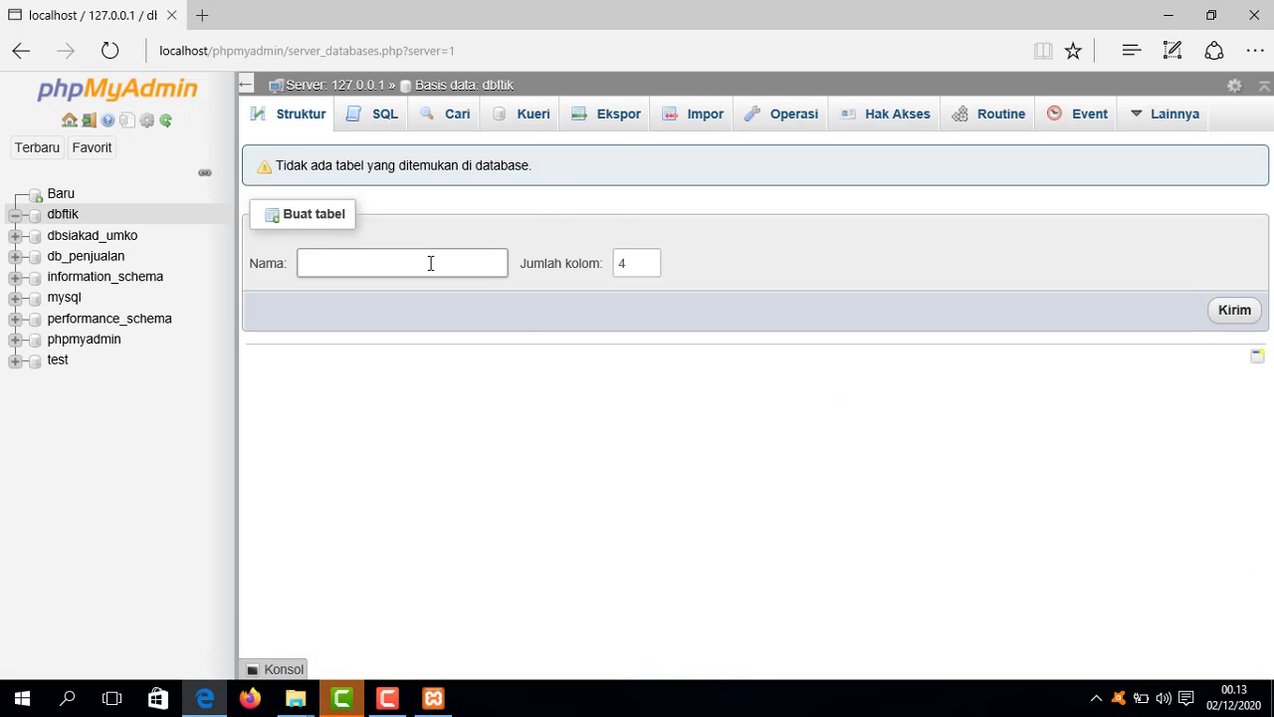
click(430, 262)
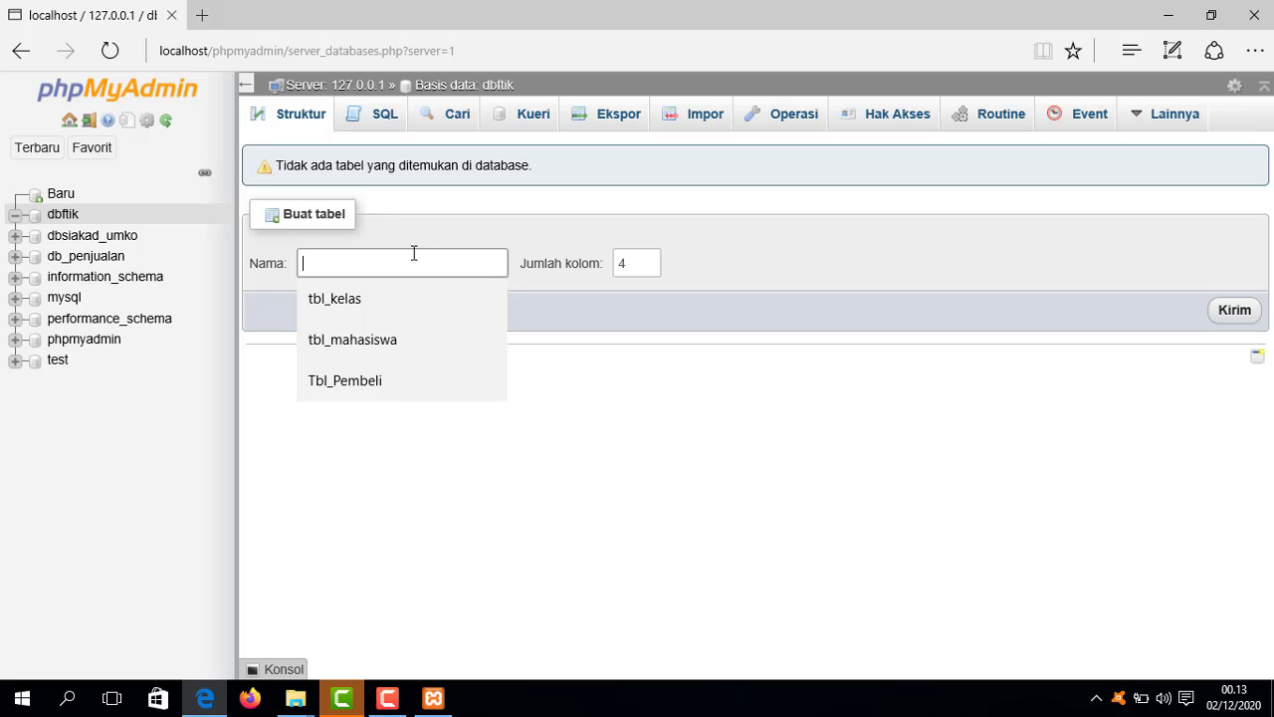
text(tbl_prodi)
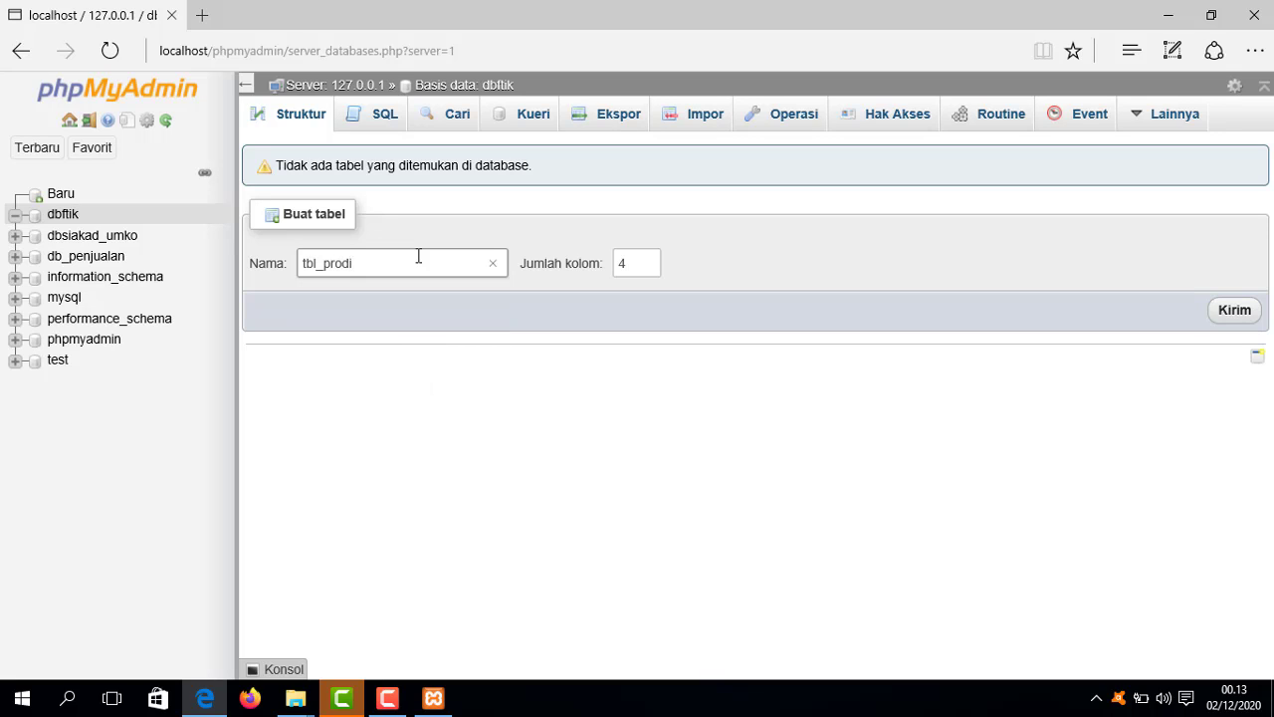
click(640, 264)
click(642, 263)
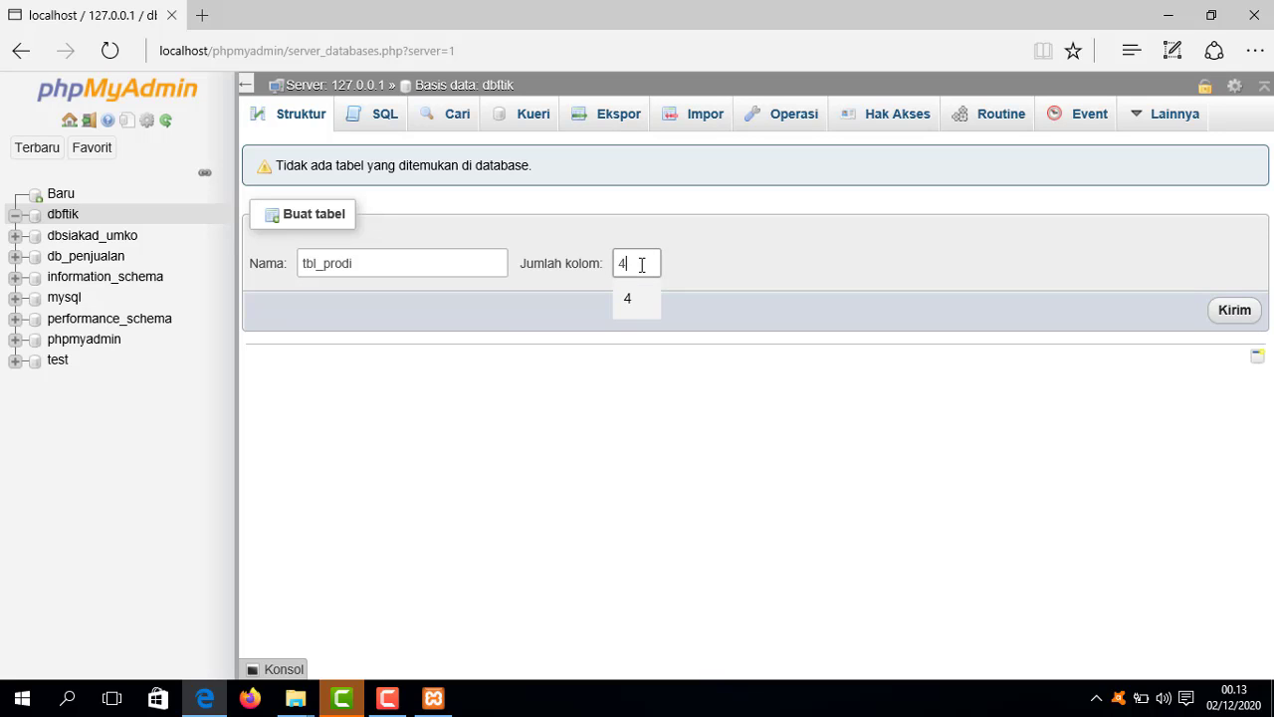
click(587, 266)
text(2)
click(1234, 310)
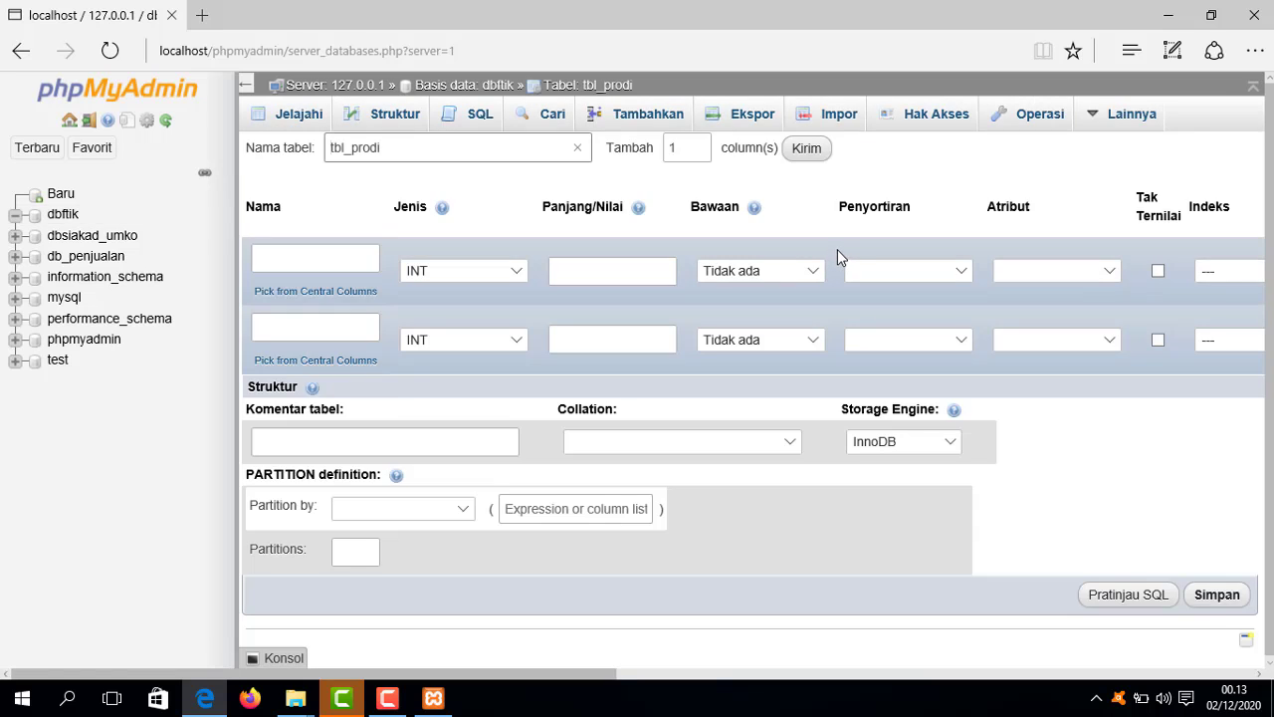
- Define the first column as kode_prodi with type VARCHAR and length 2
click(310, 261)
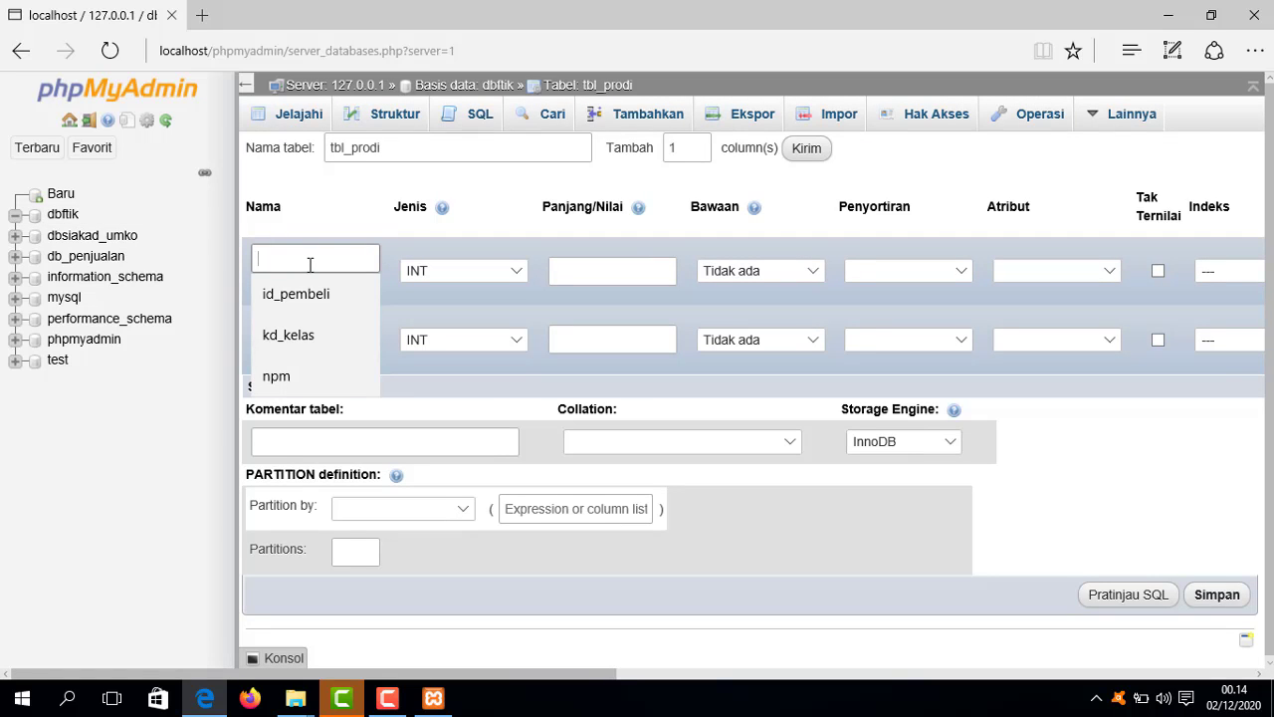
text(kode)
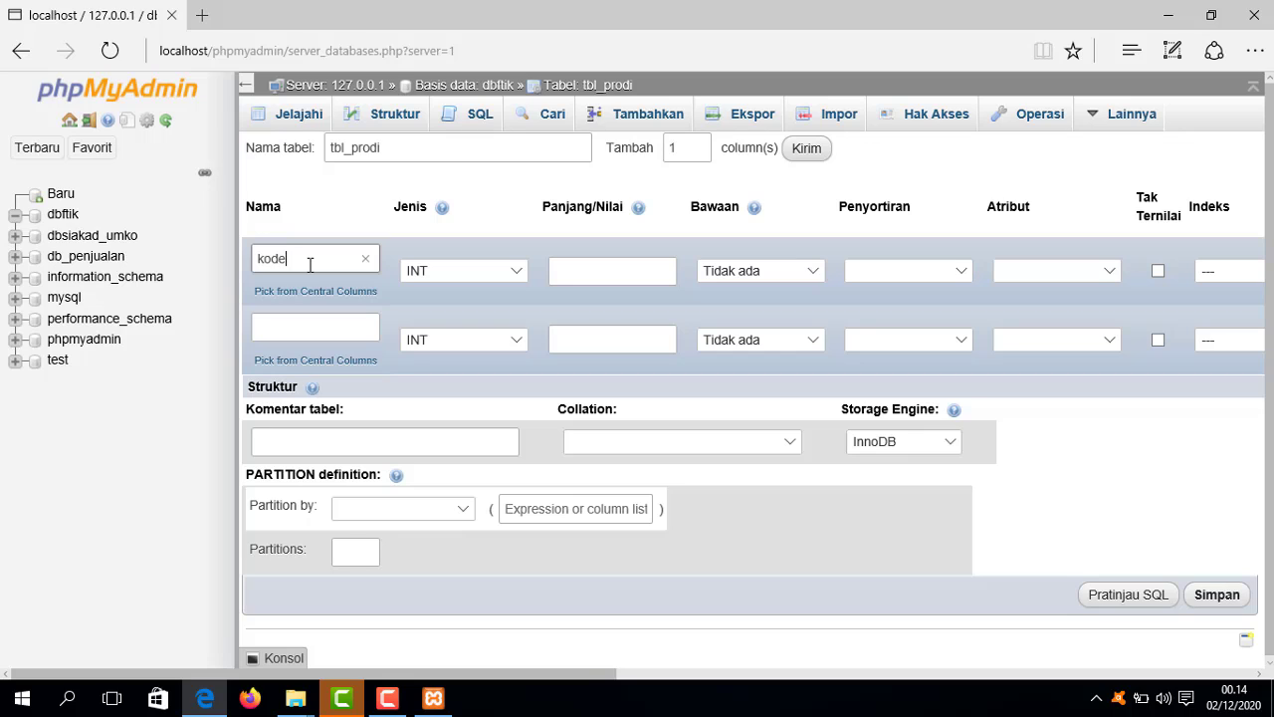
text(_prodi)
click(518, 267)
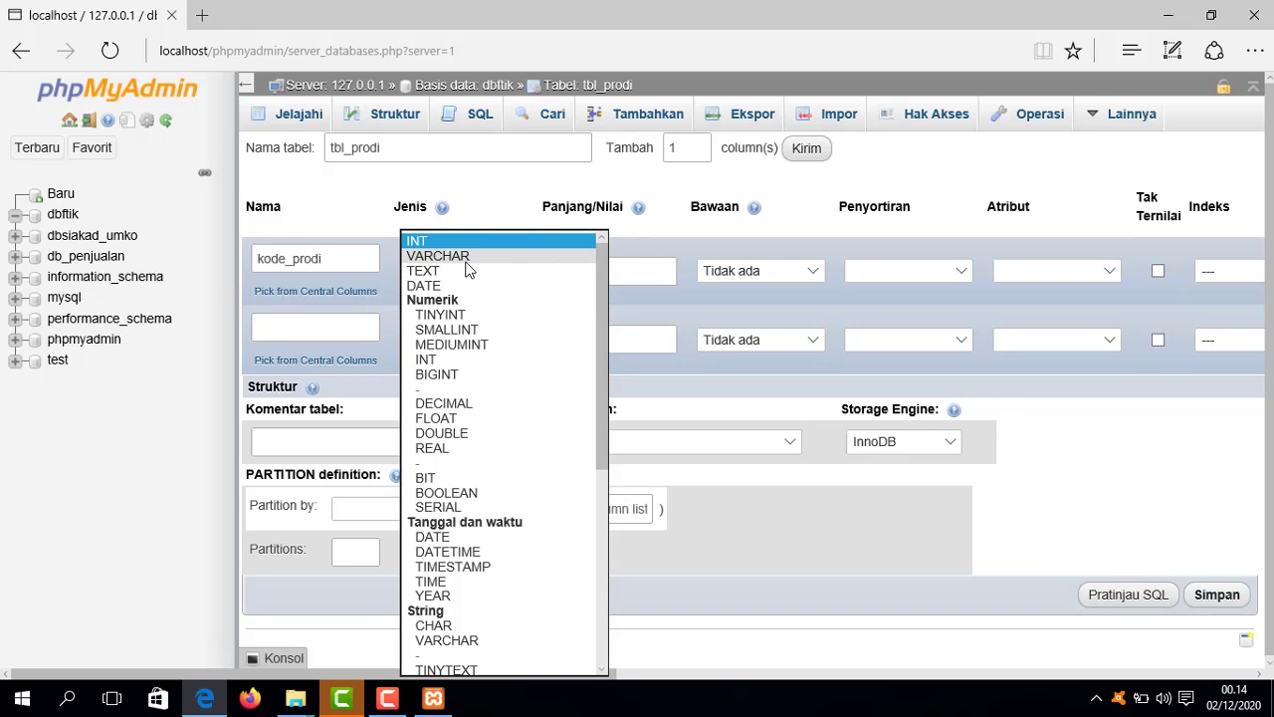
click(466, 269)
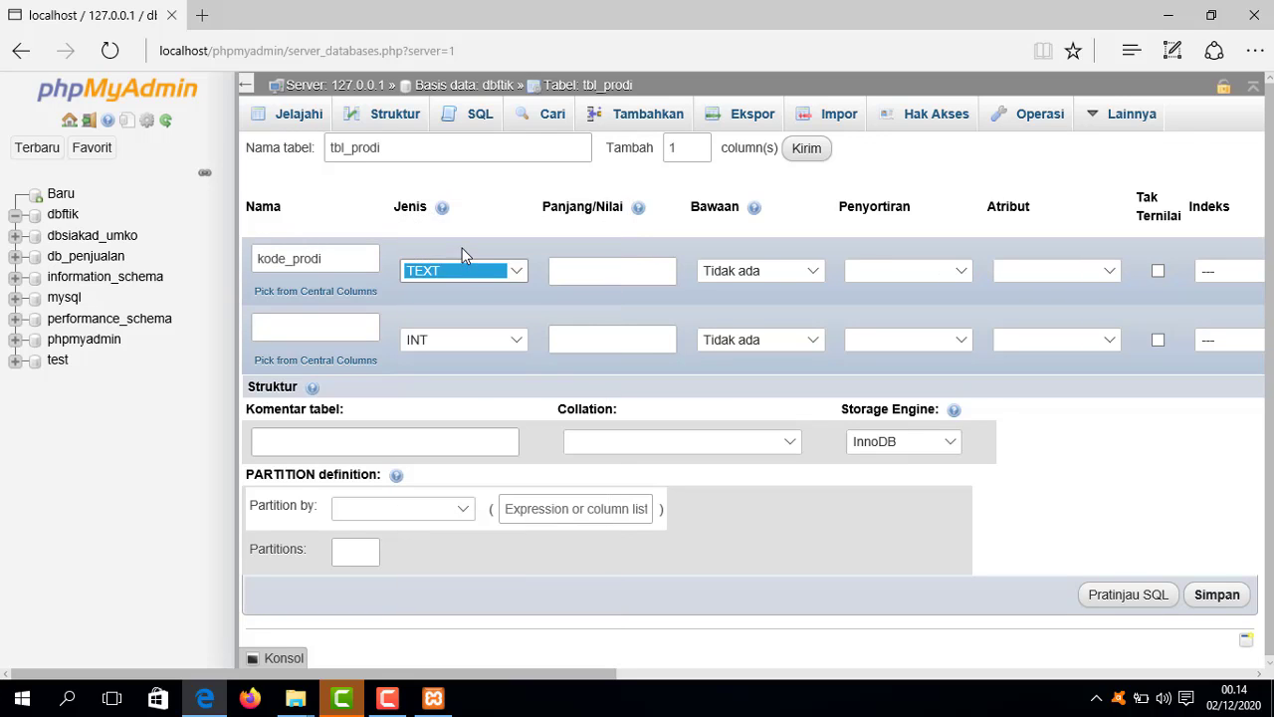
click(519, 272)
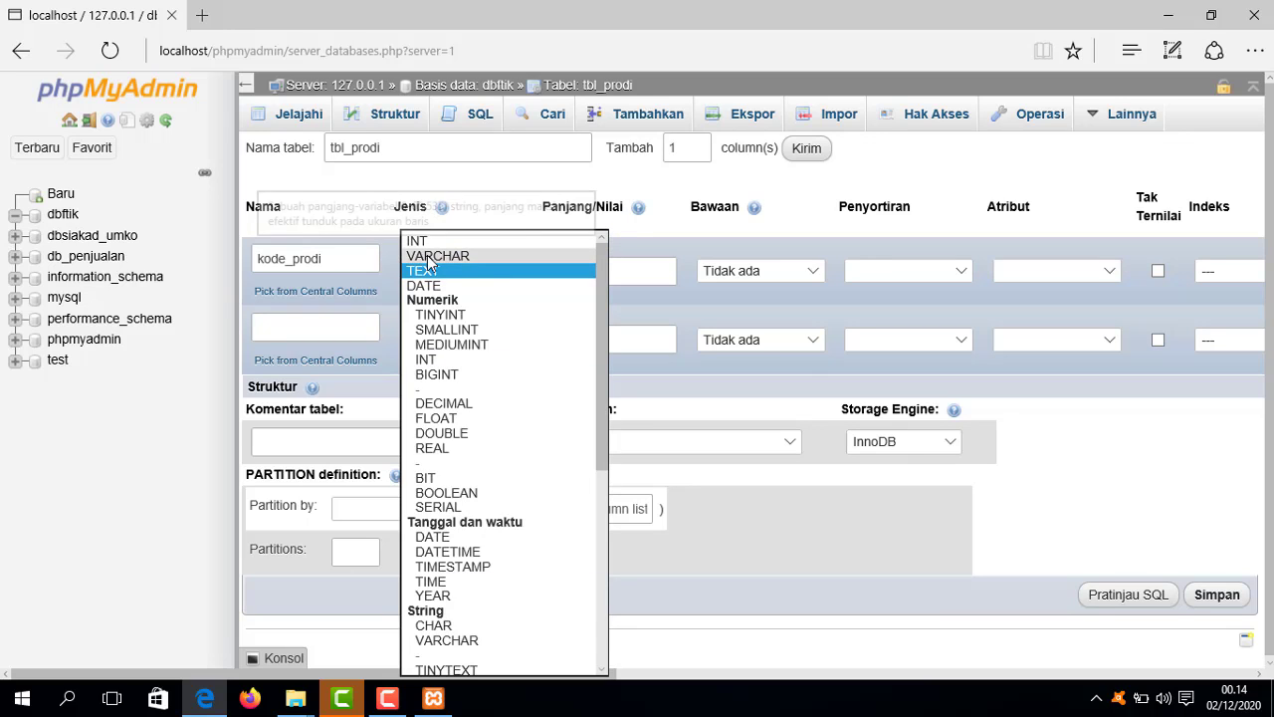
click(427, 255)
click(635, 270)
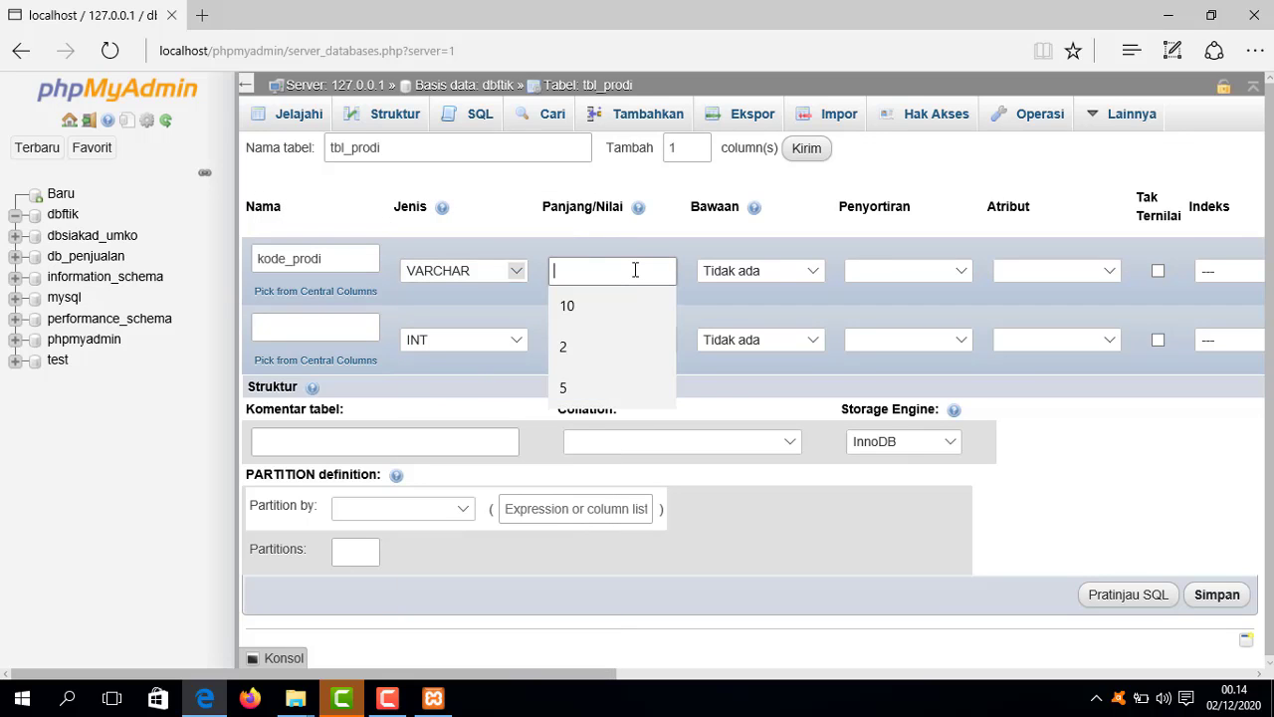
text(2)
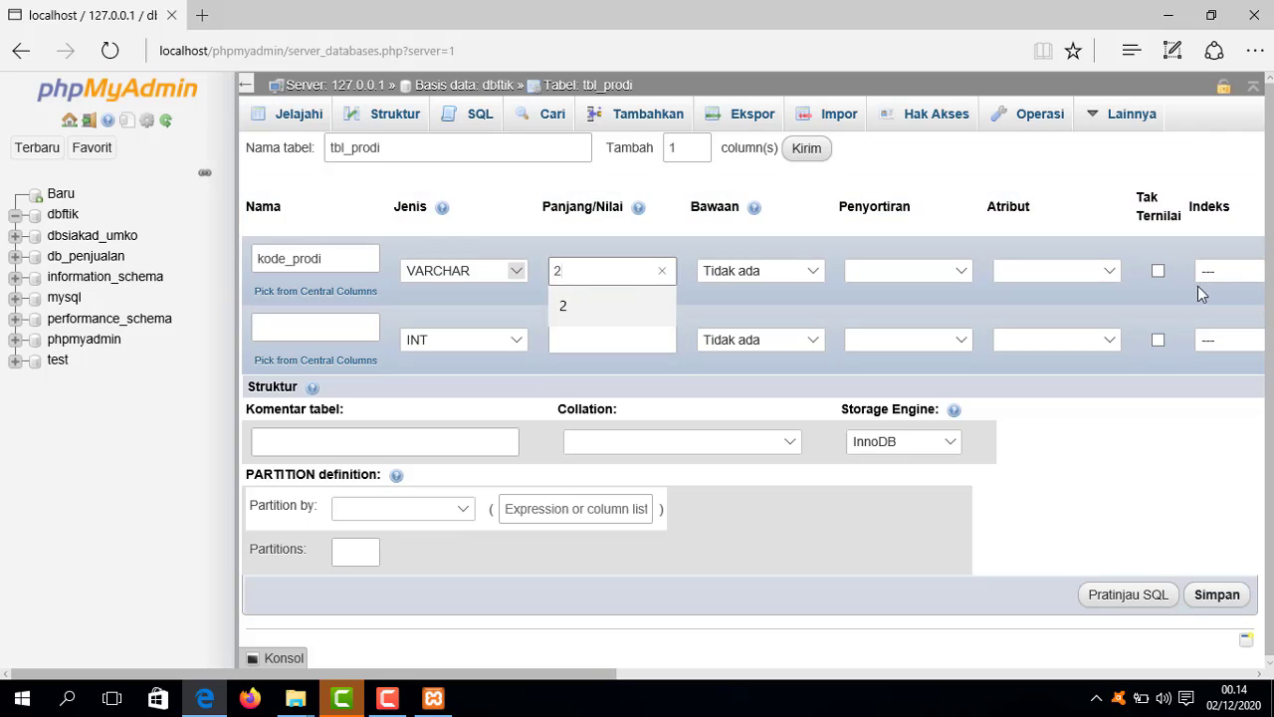
- Make kode_prodi the PRIMARY index of the table with an index size of 2
click(1235, 275)
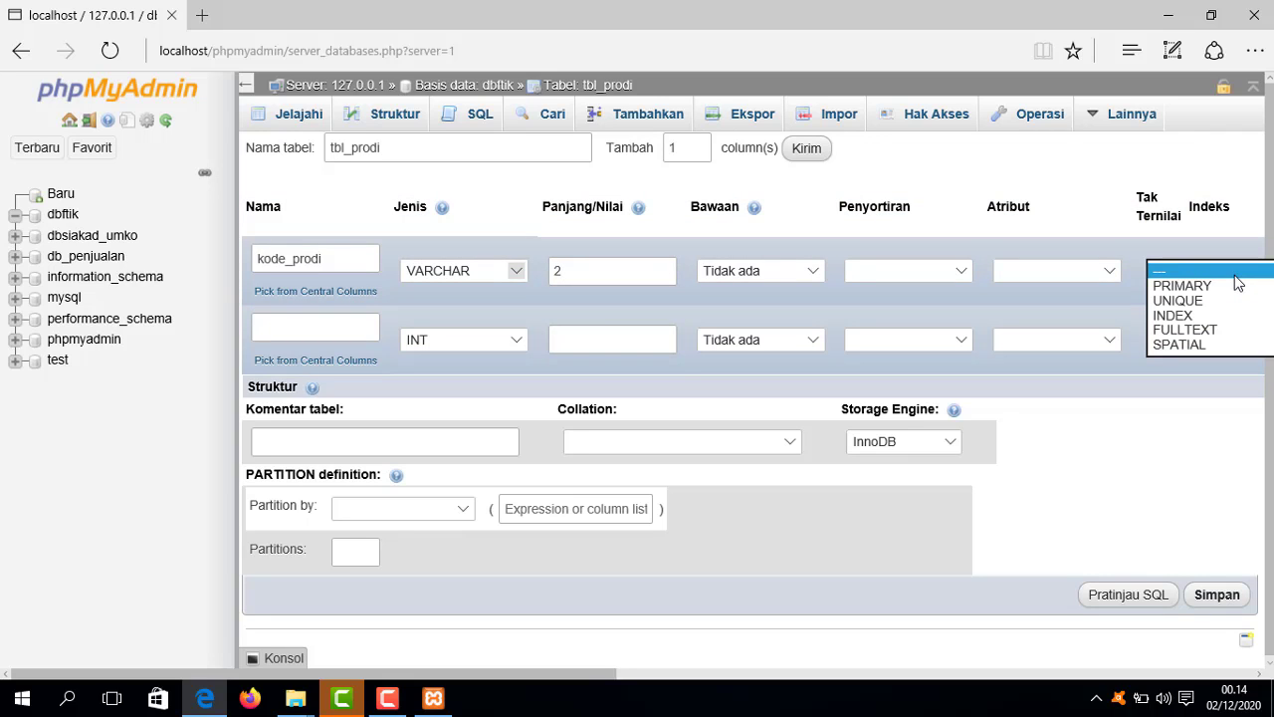
click(1182, 286)
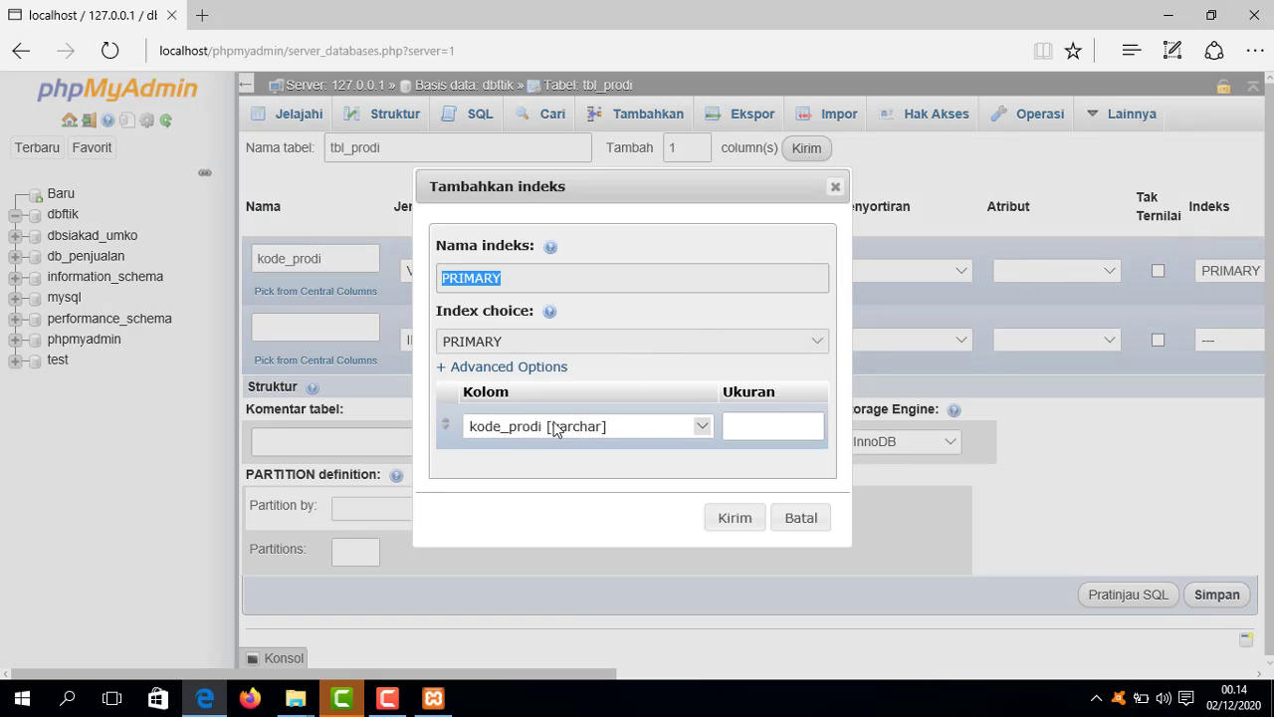
click(782, 429)
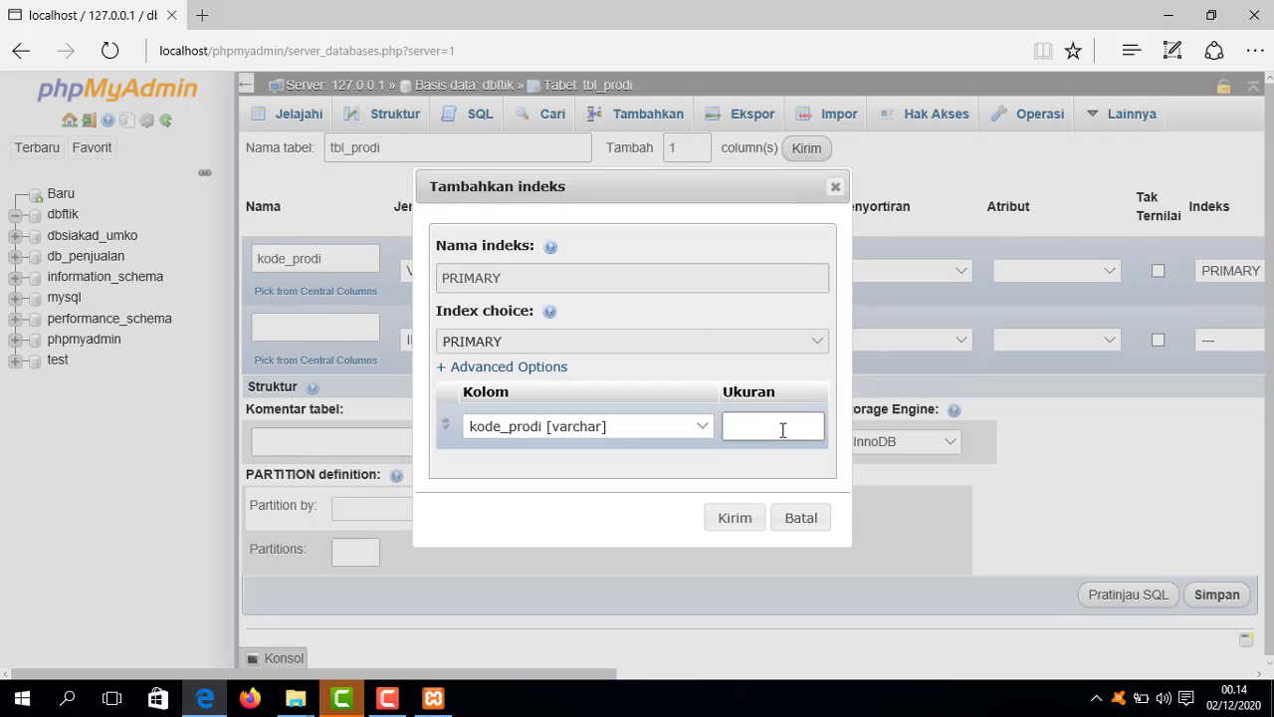
text(2)
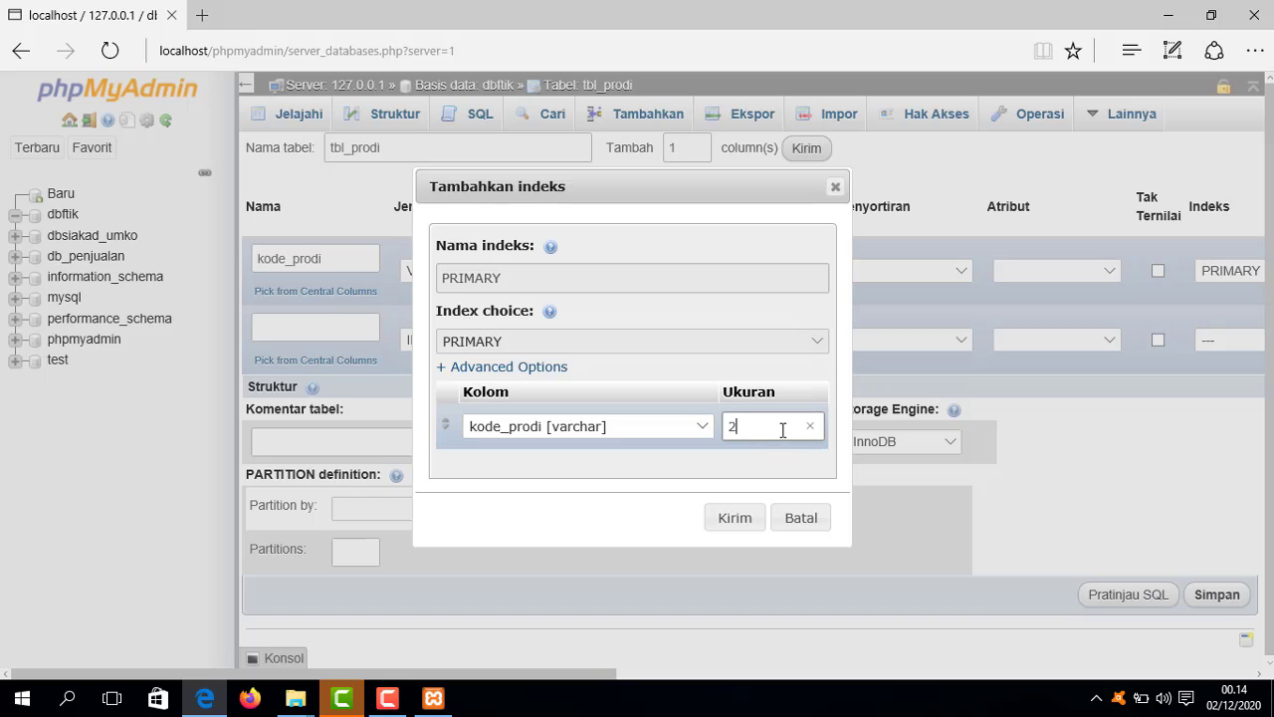
click(734, 519)
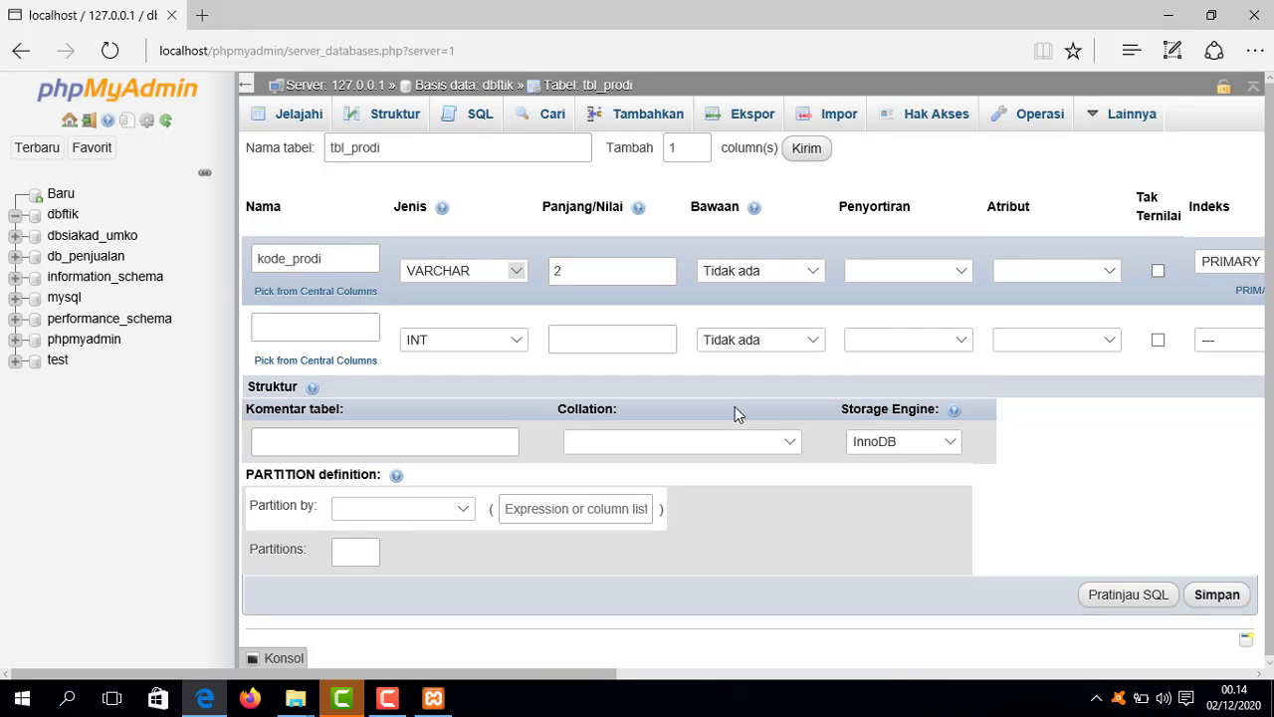
- Define the second column as nama_prodi with type VARCHAR and length 30, and save the table
click(322, 328)
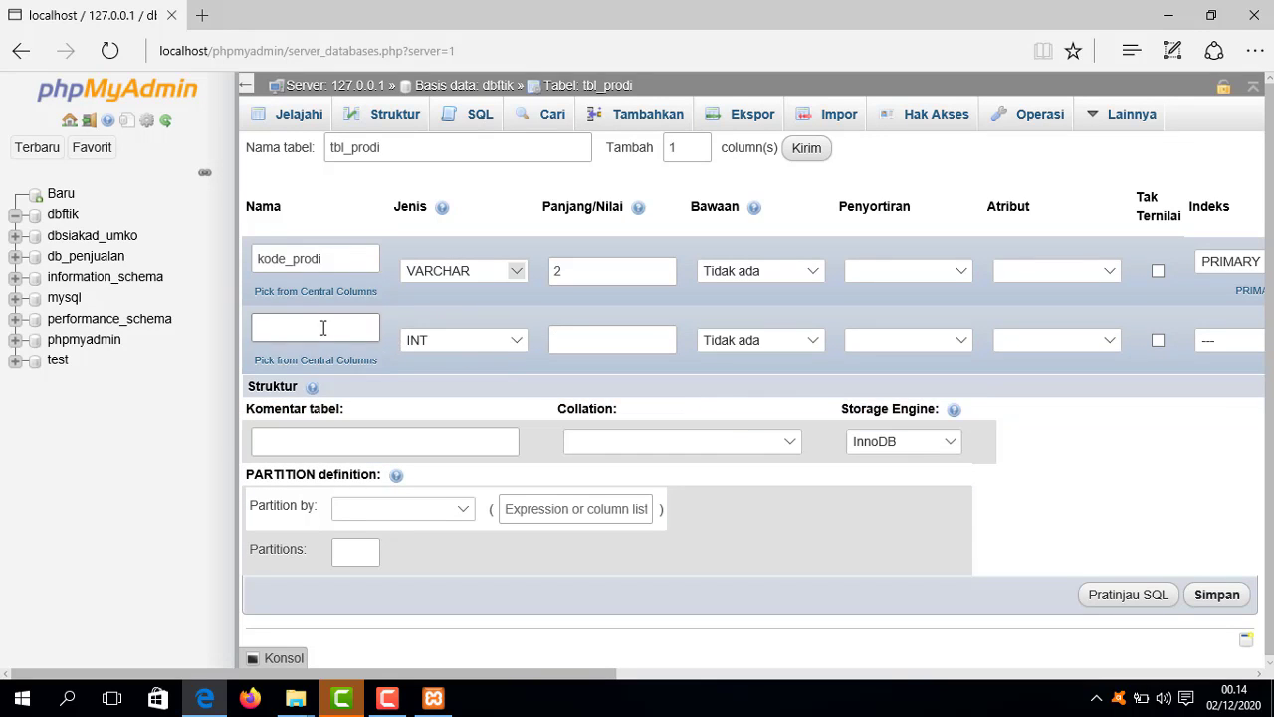
click(322, 328)
text(n)
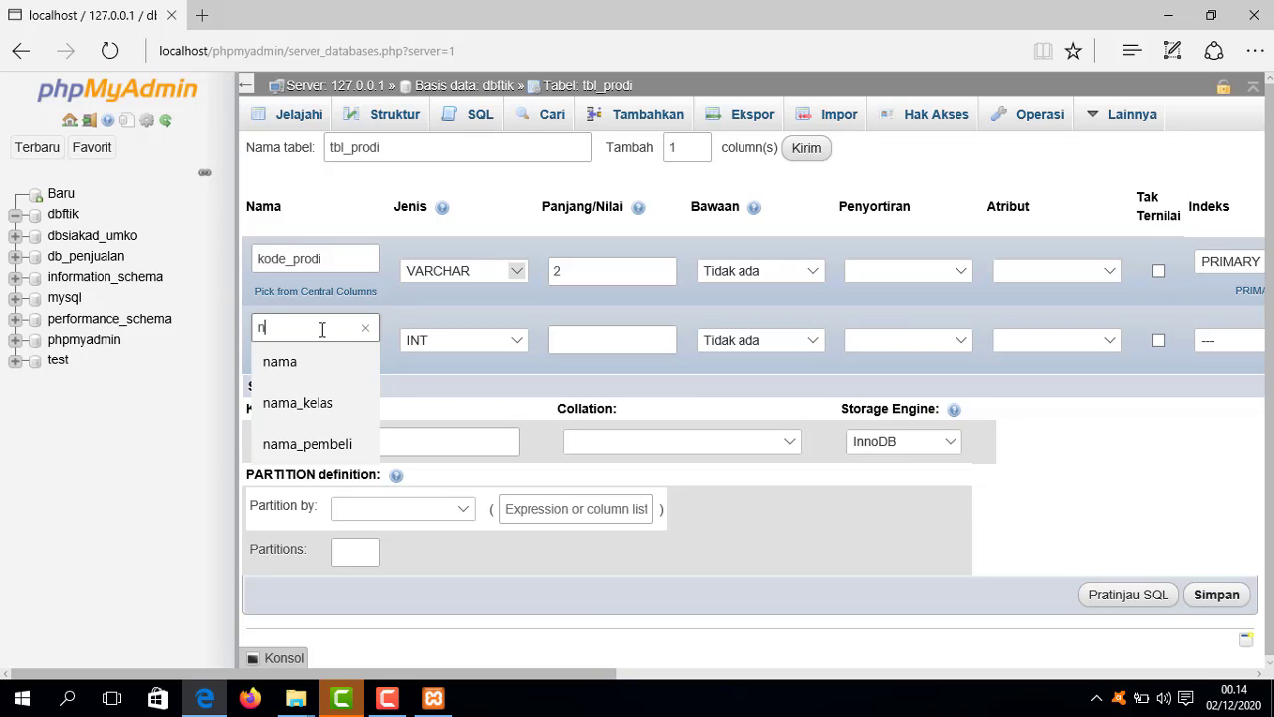
text(ama_prodi)
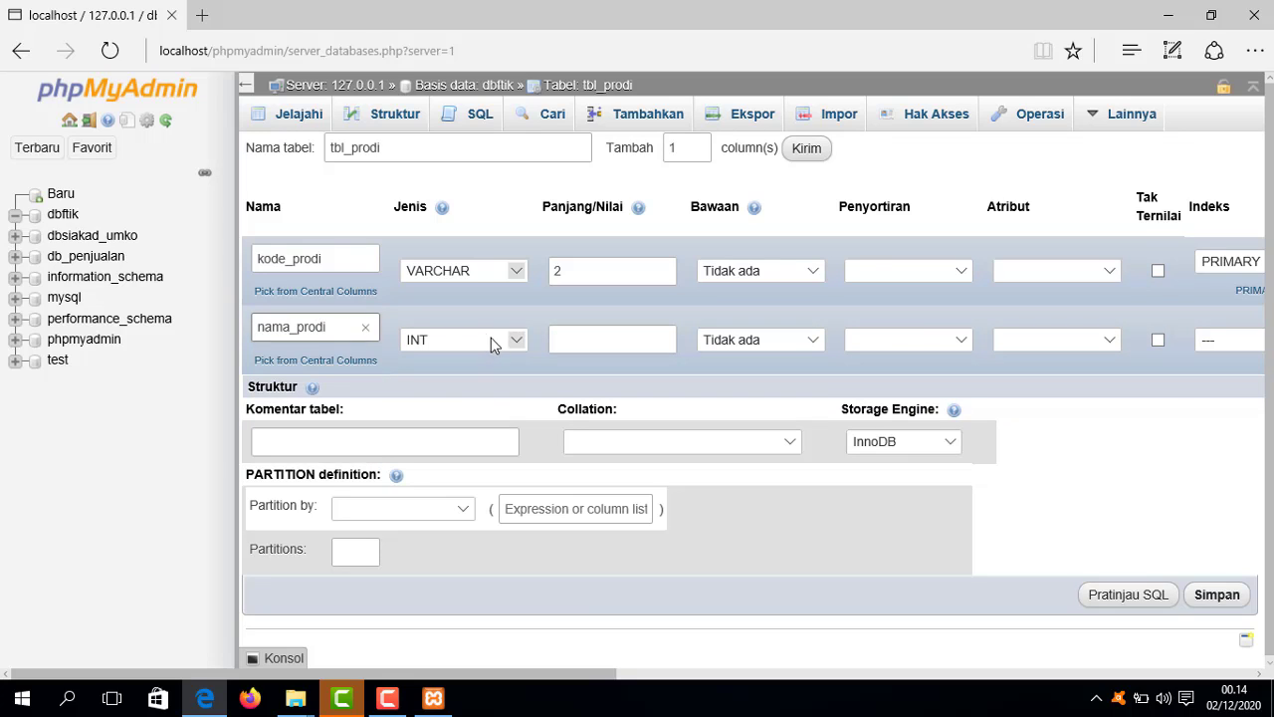
click(520, 342)
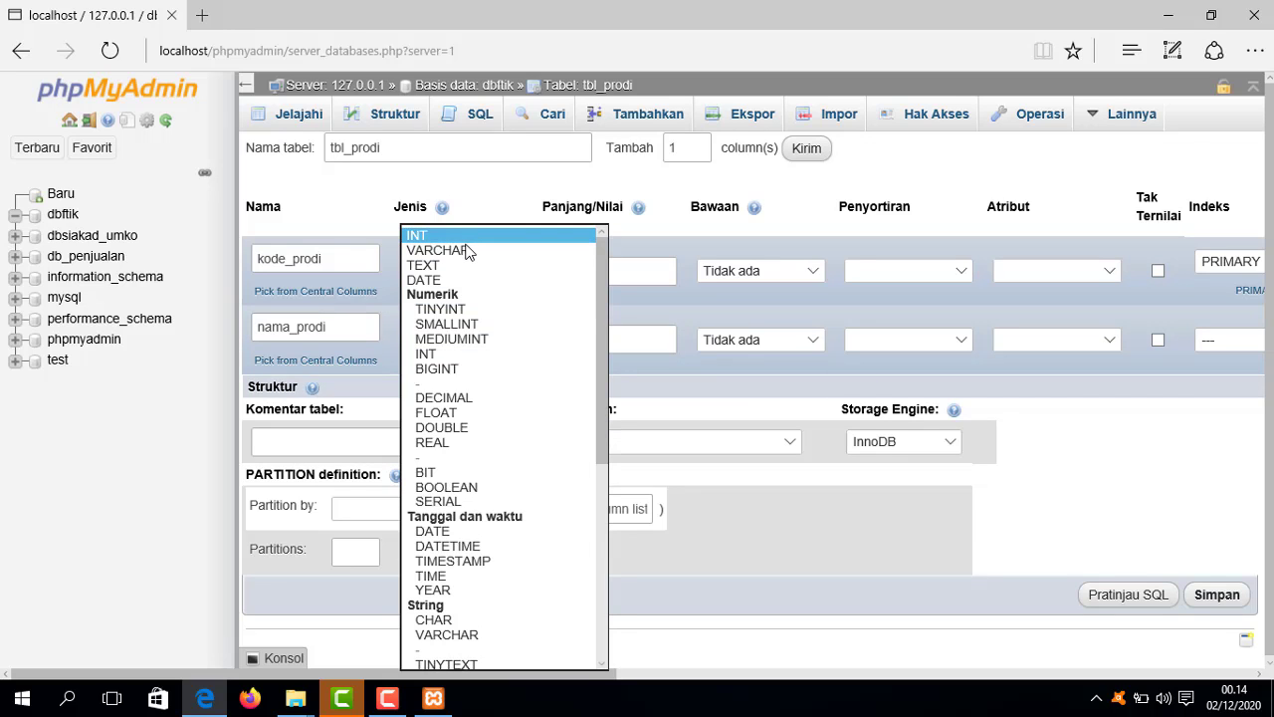
click(469, 251)
click(610, 345)
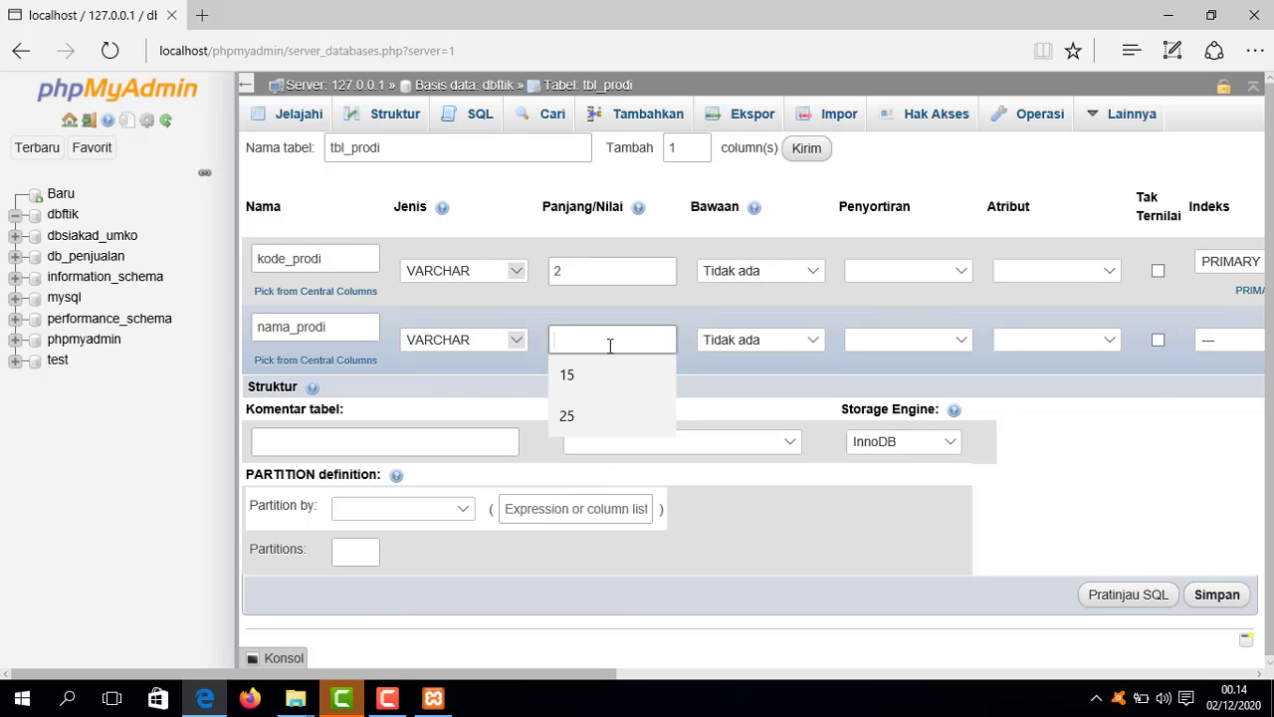
text(30)
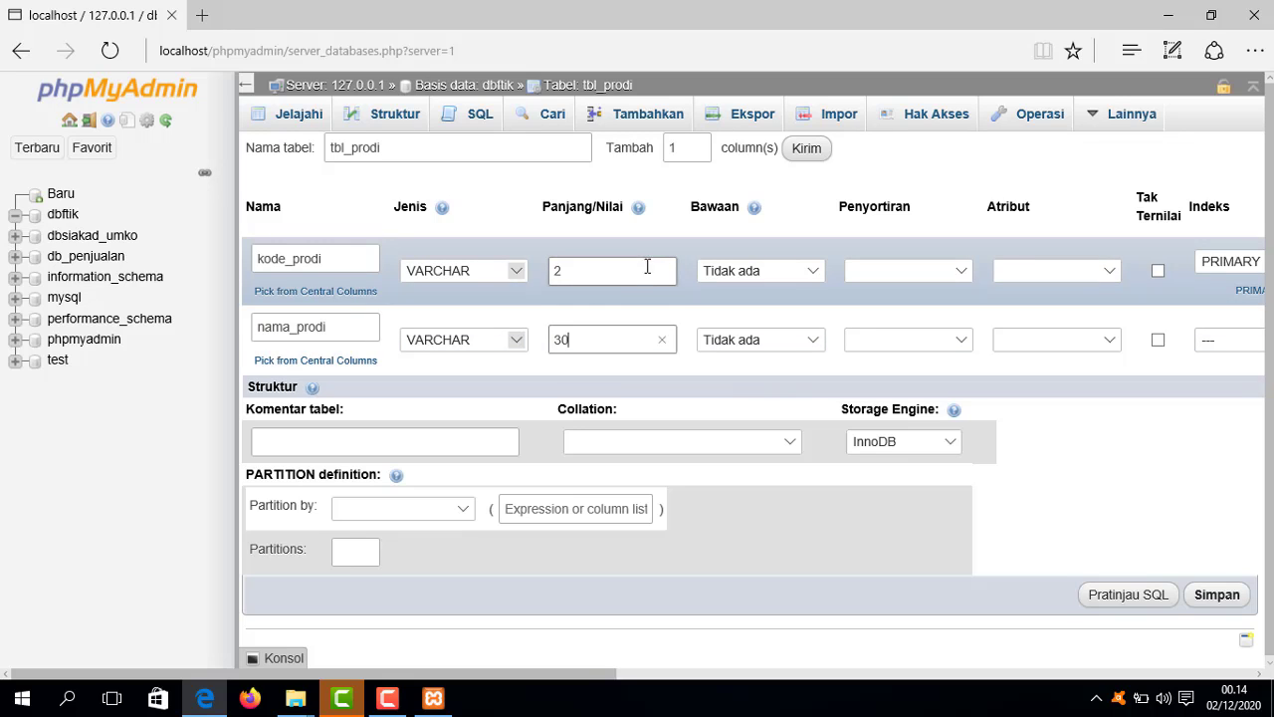
click(1217, 594)
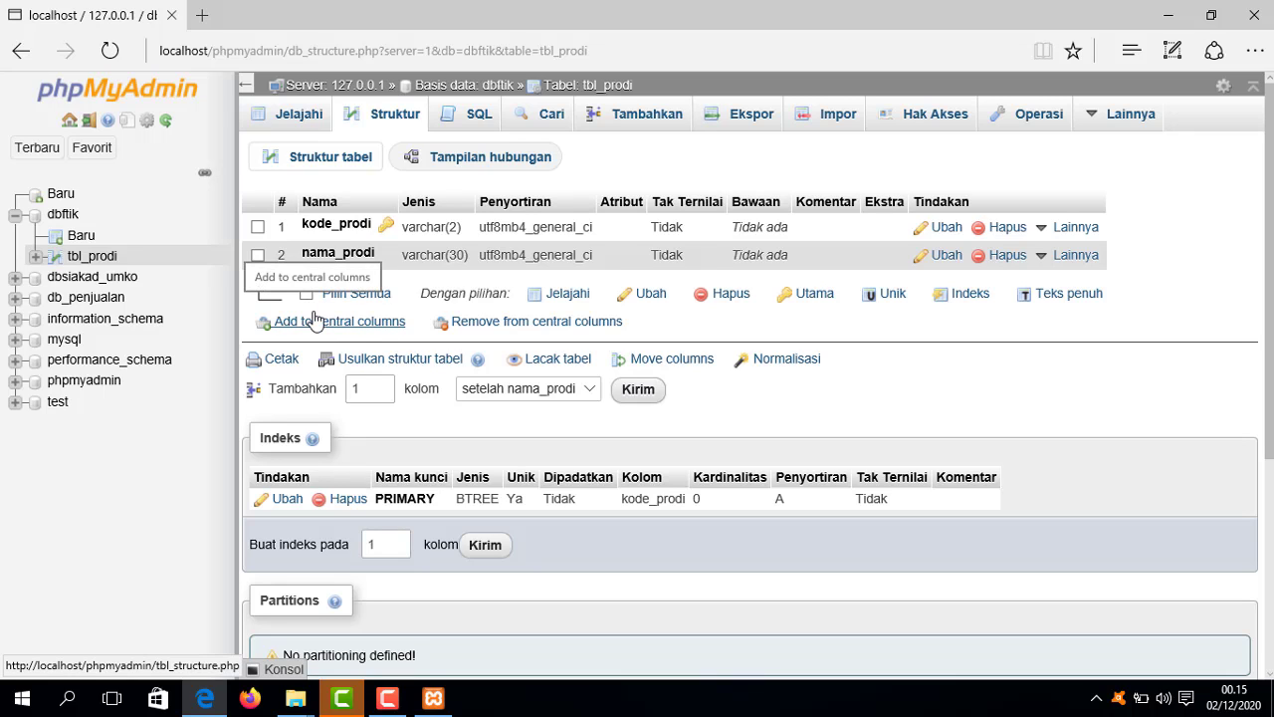
- Start a new table named tbl_mahasiswa with 4 columns in the dbftik database
click(64, 214)
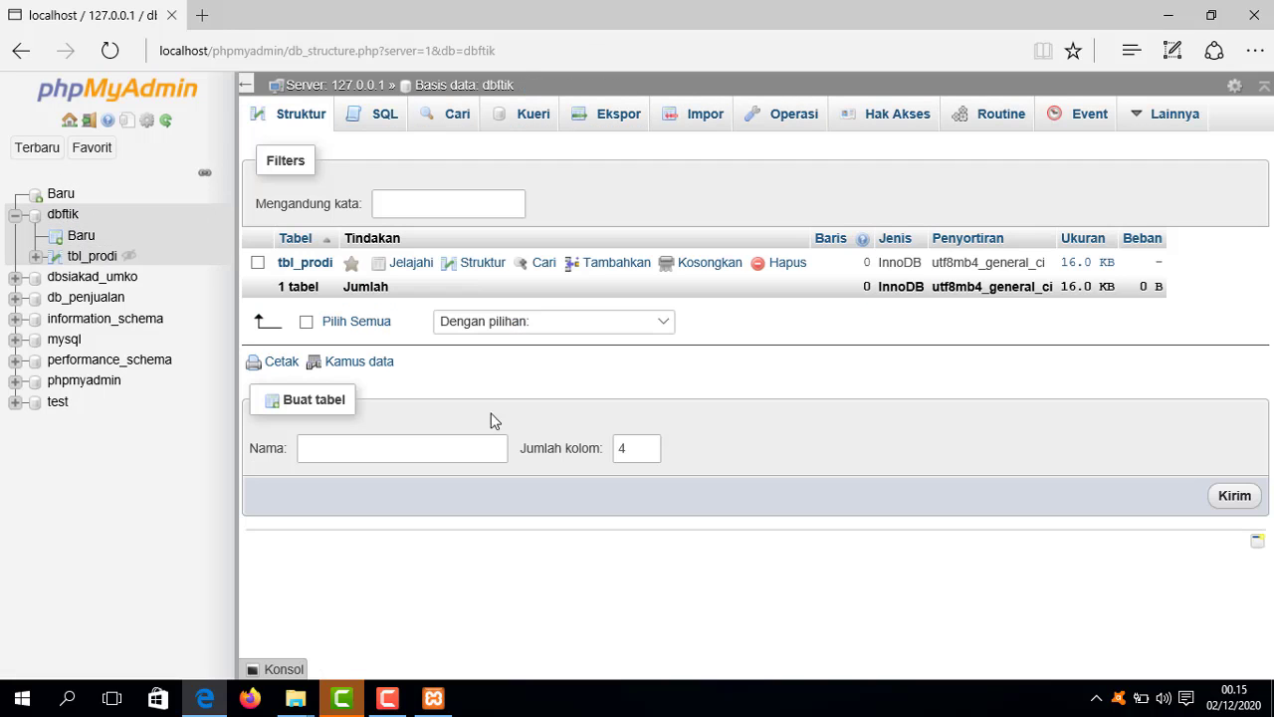
click(387, 449)
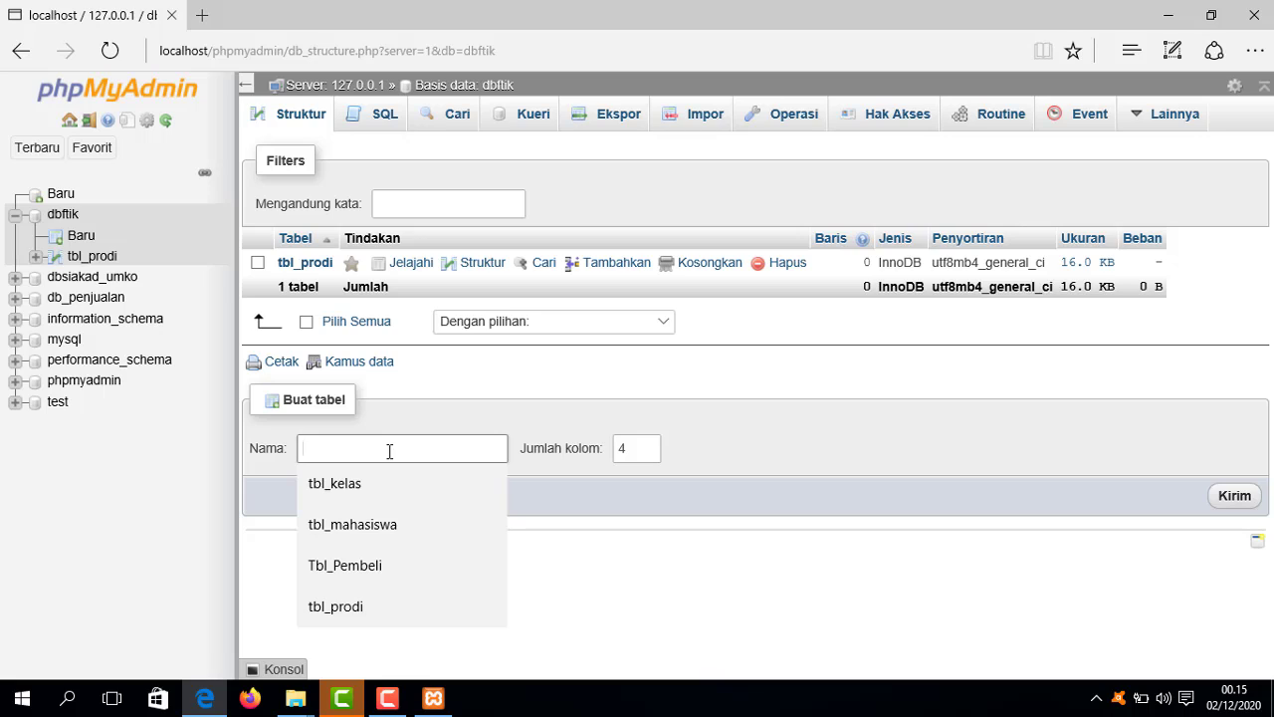
text(tbl)
click(377, 544)
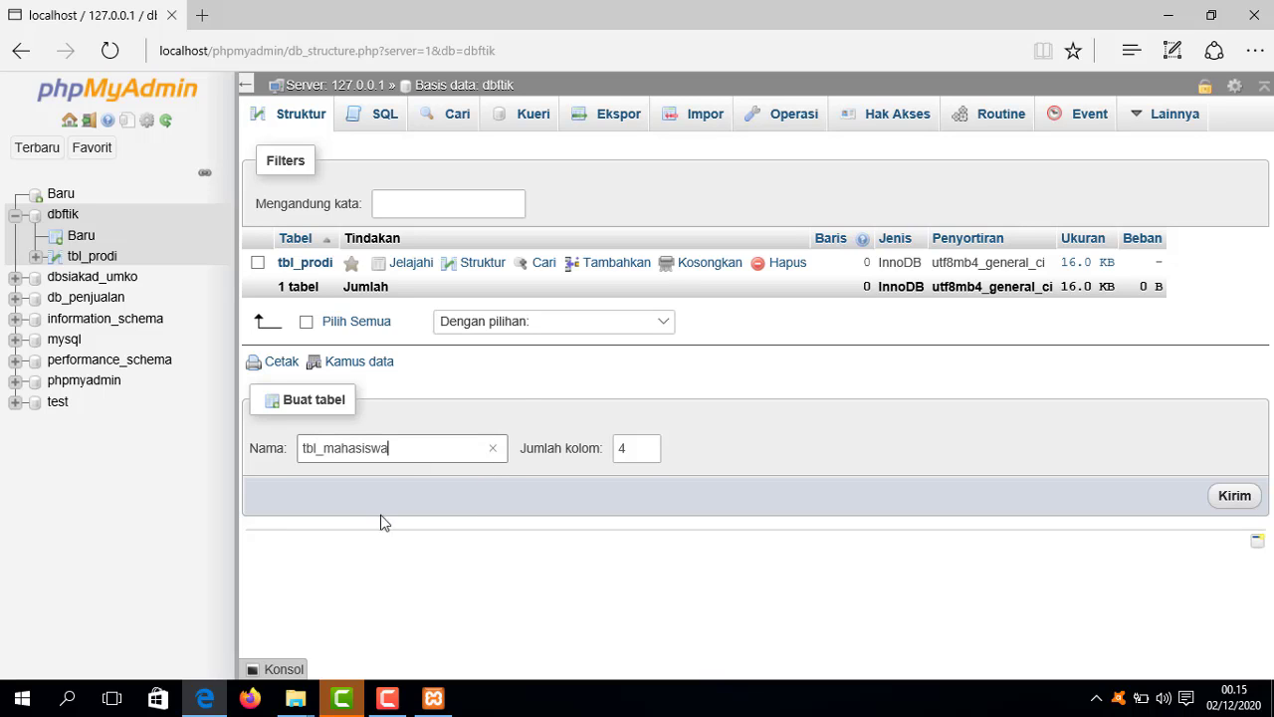
click(638, 447)
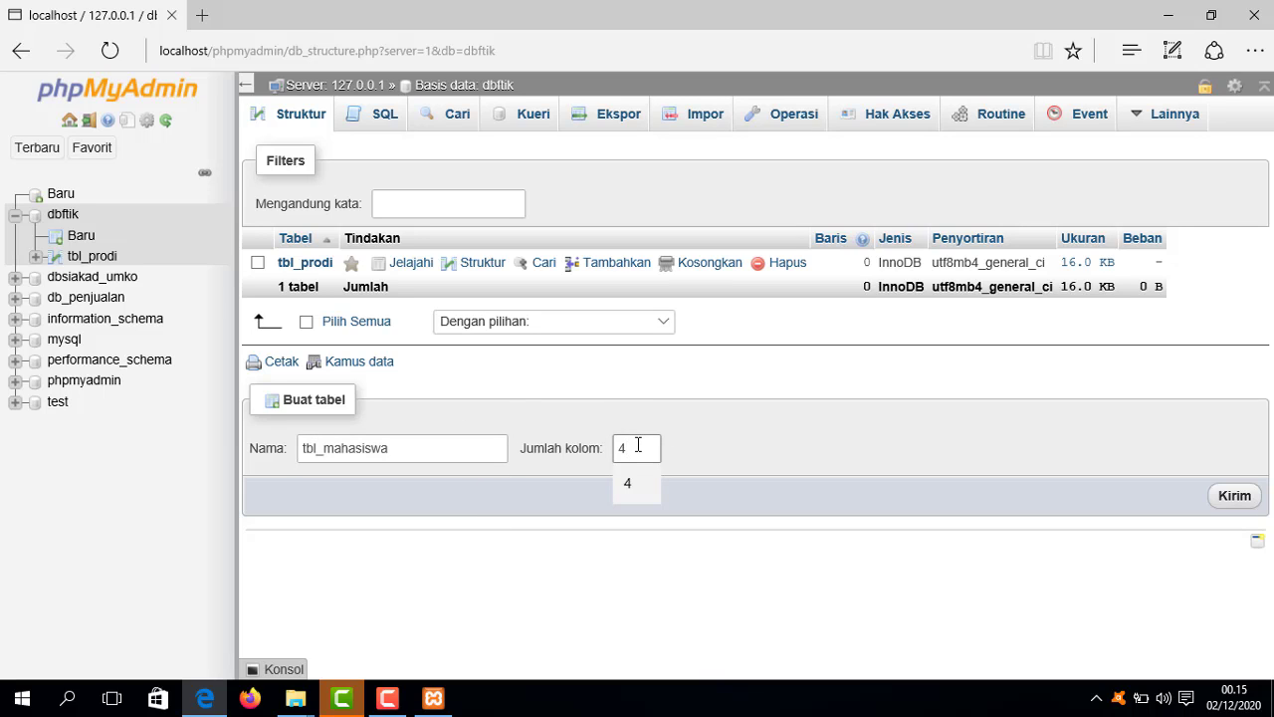
click(1241, 502)
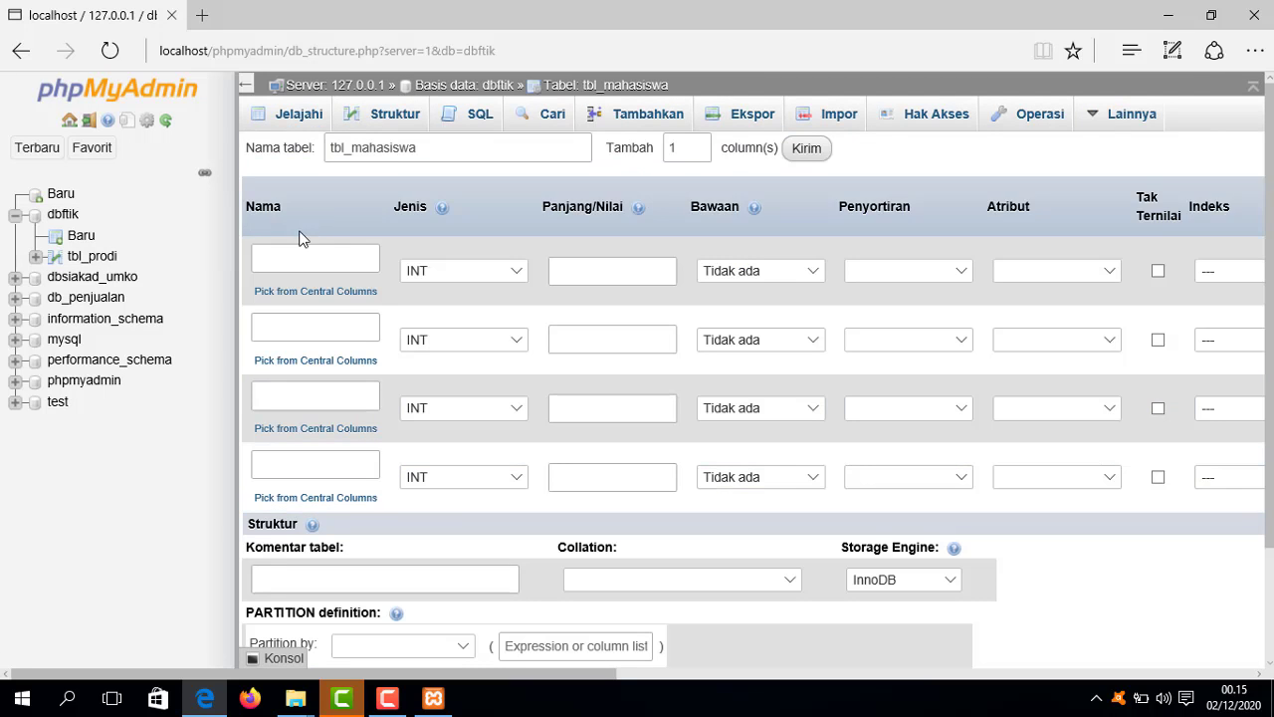
- Define the first column as npm with type VARCHAR and length 8
click(307, 262)
text(npm)
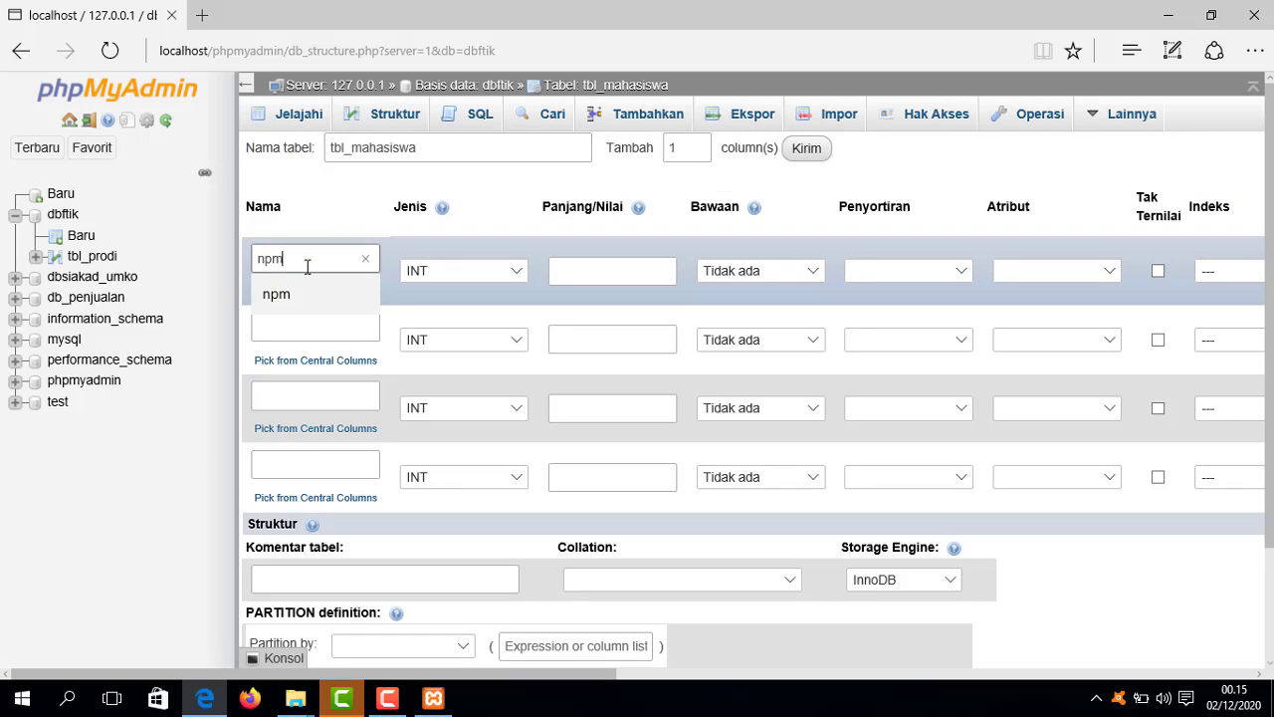
click(514, 270)
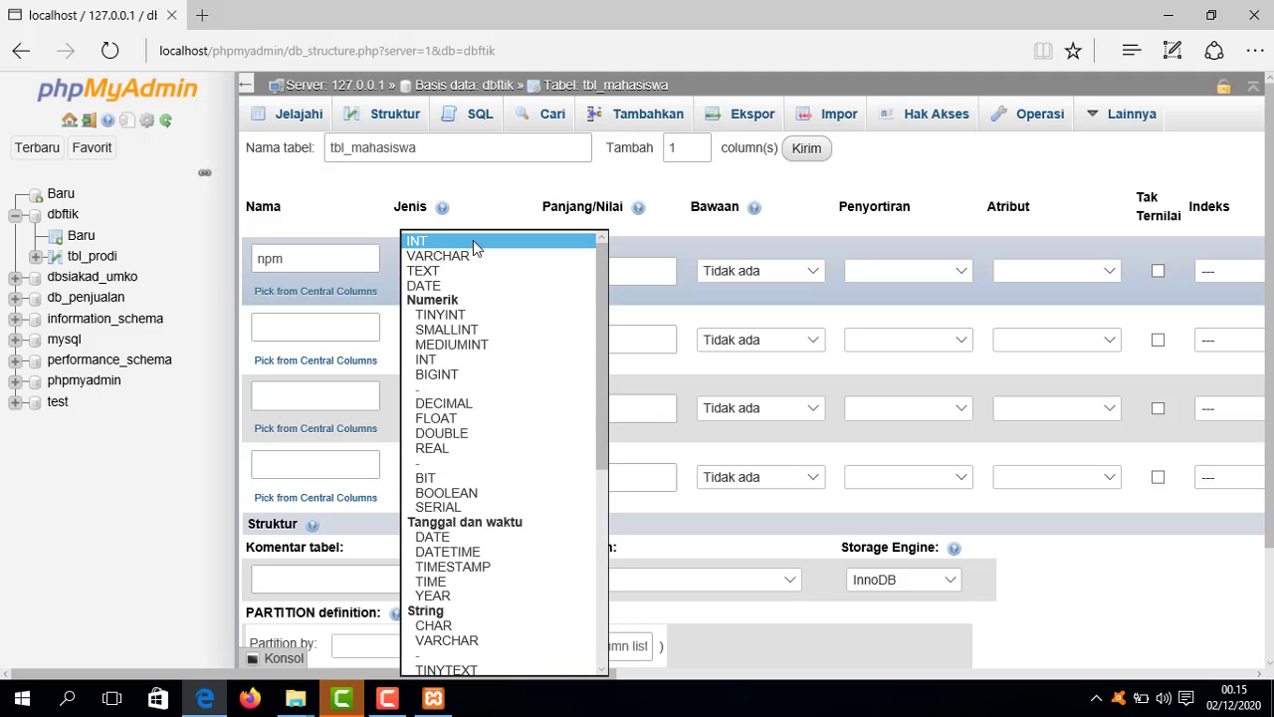
click(468, 256)
click(590, 270)
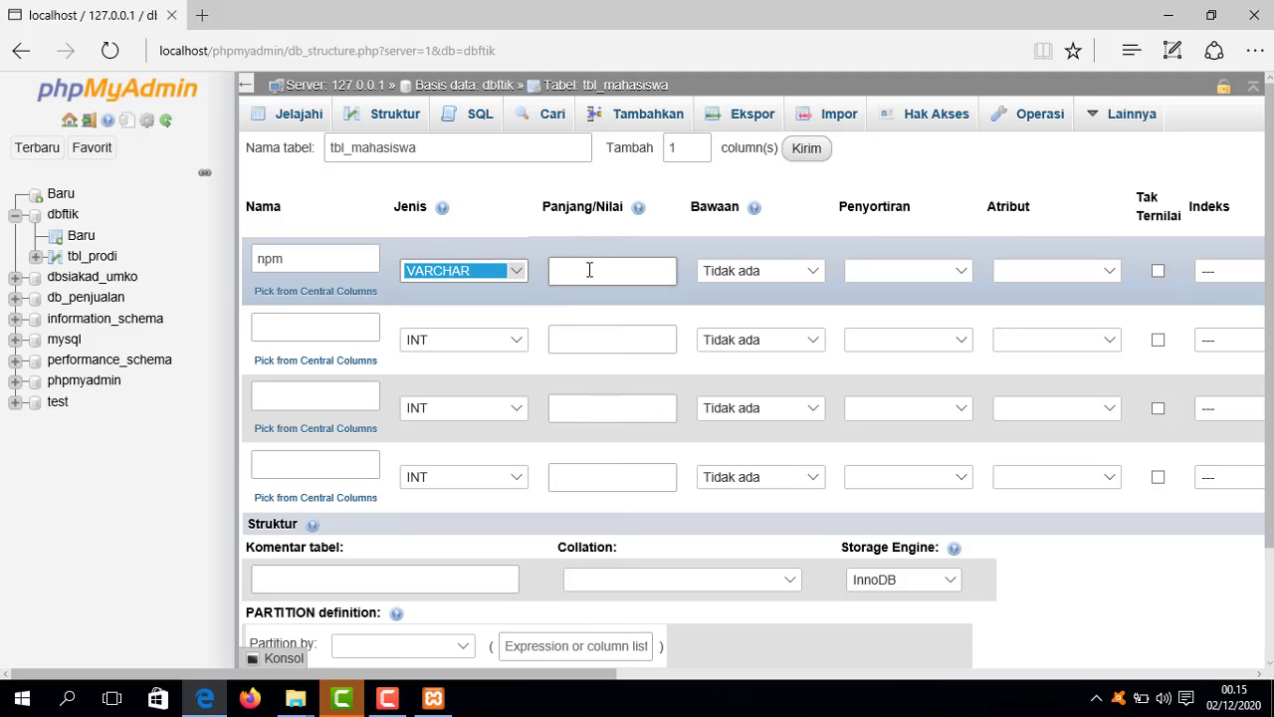
text(8)
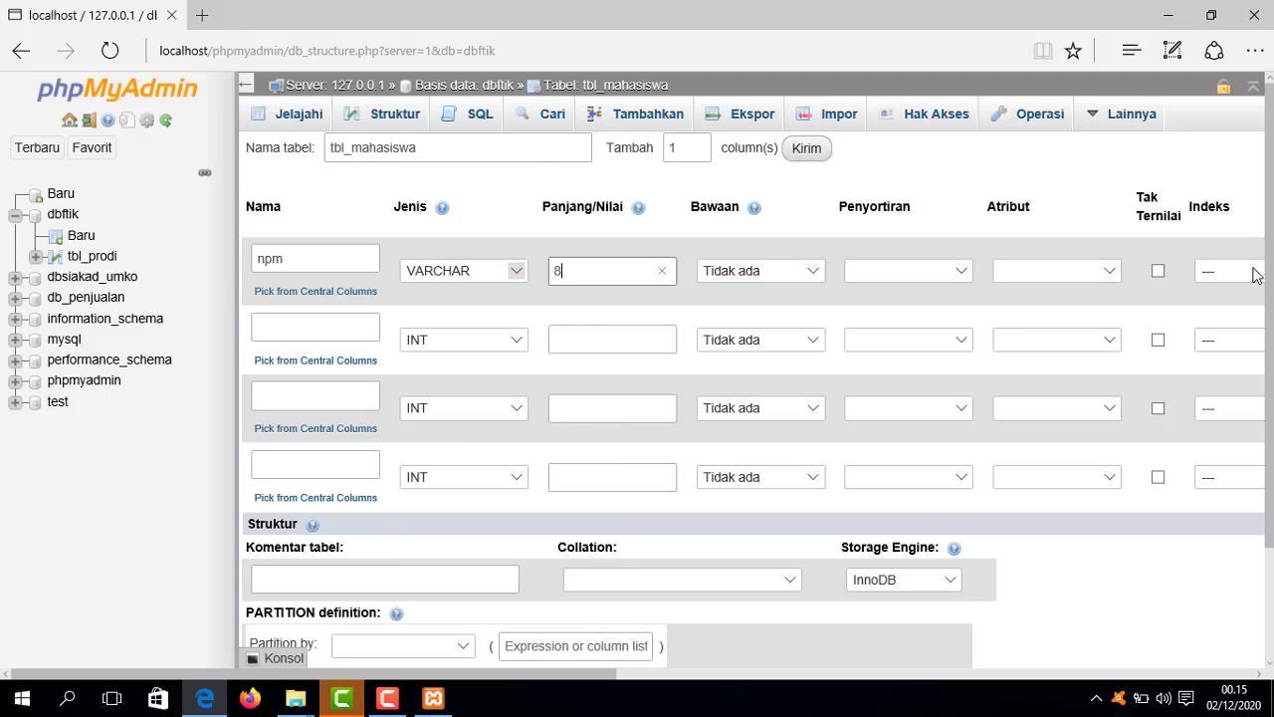
- Make npm the PRIMARY index of the table with an index size of 8
click(1245, 273)
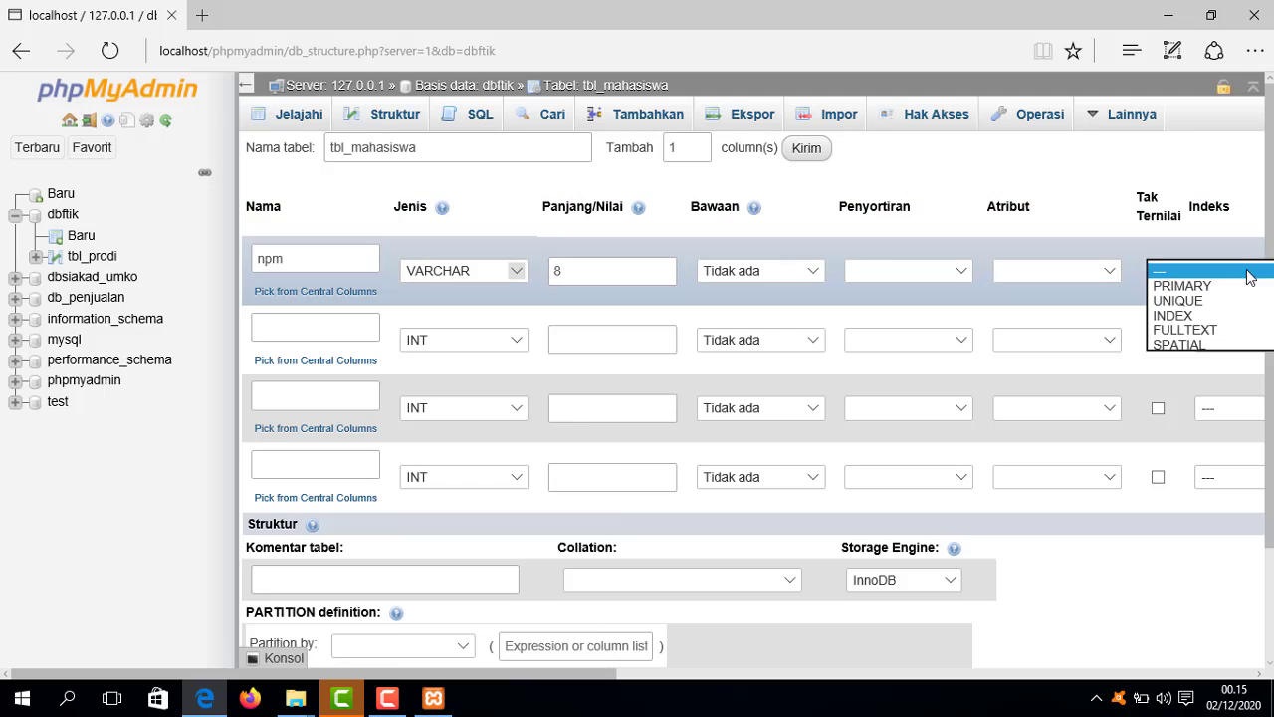
click(1195, 286)
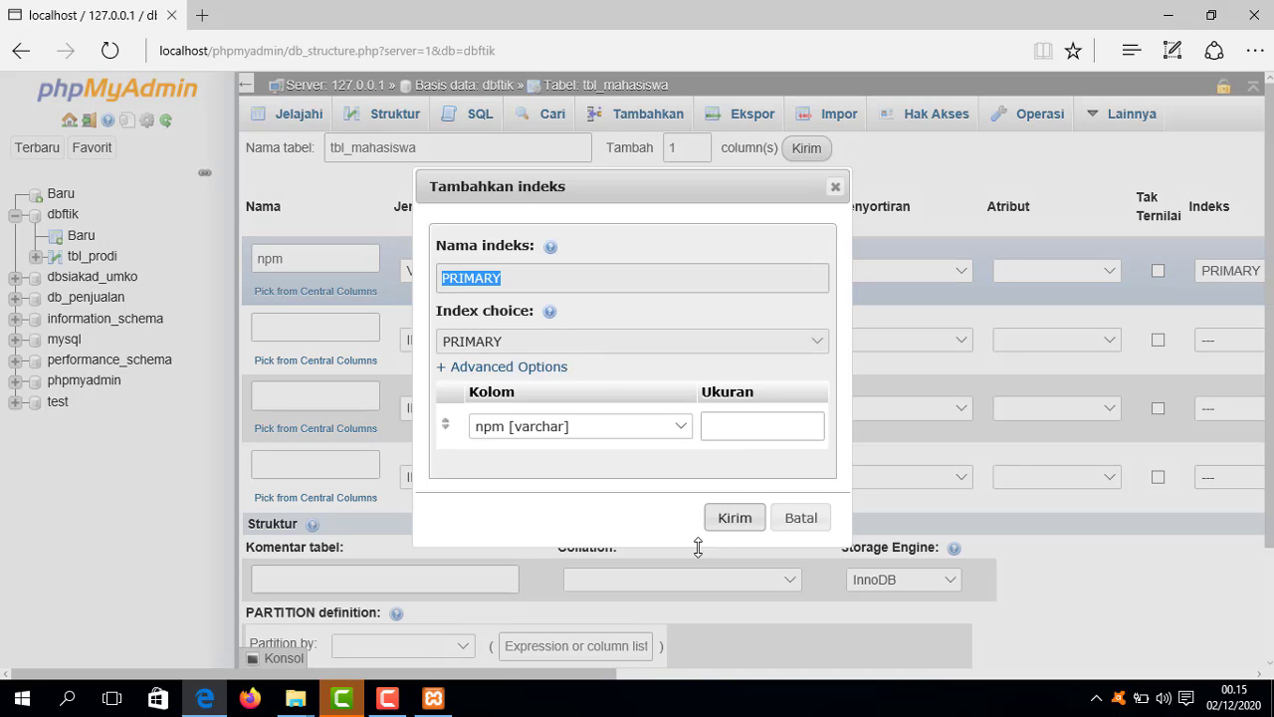
click(763, 428)
text(8)
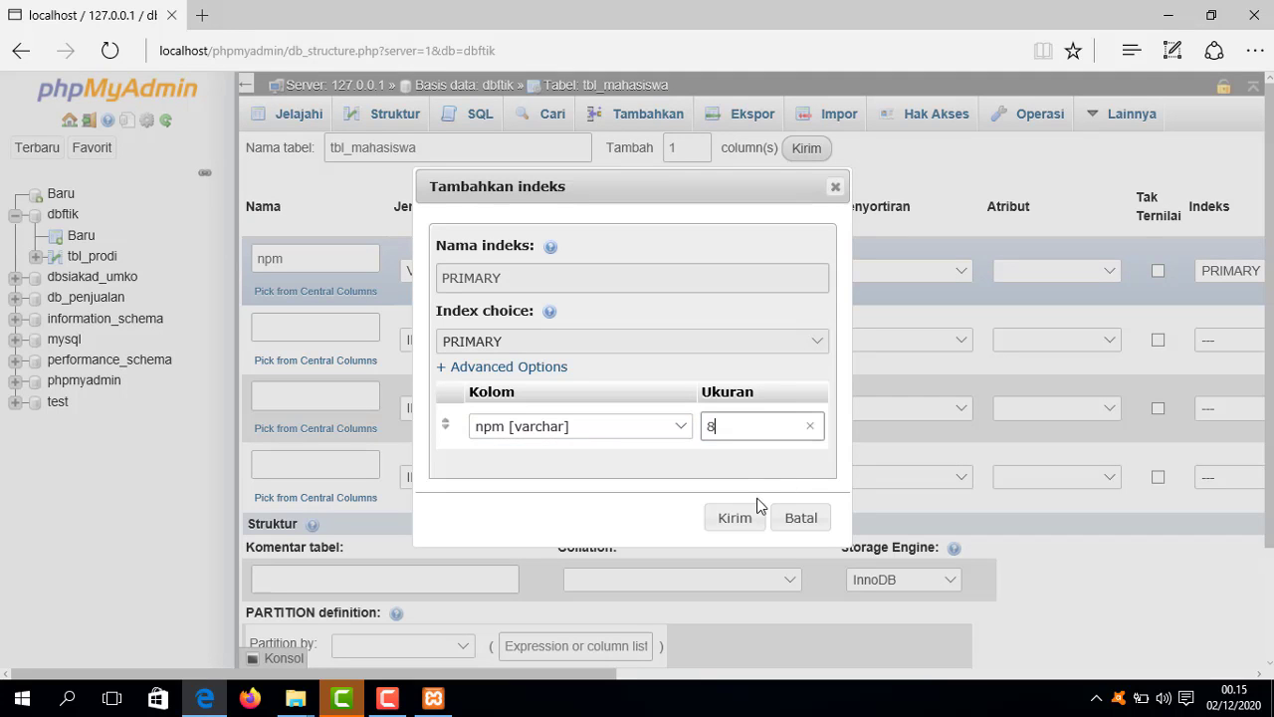
click(736, 519)
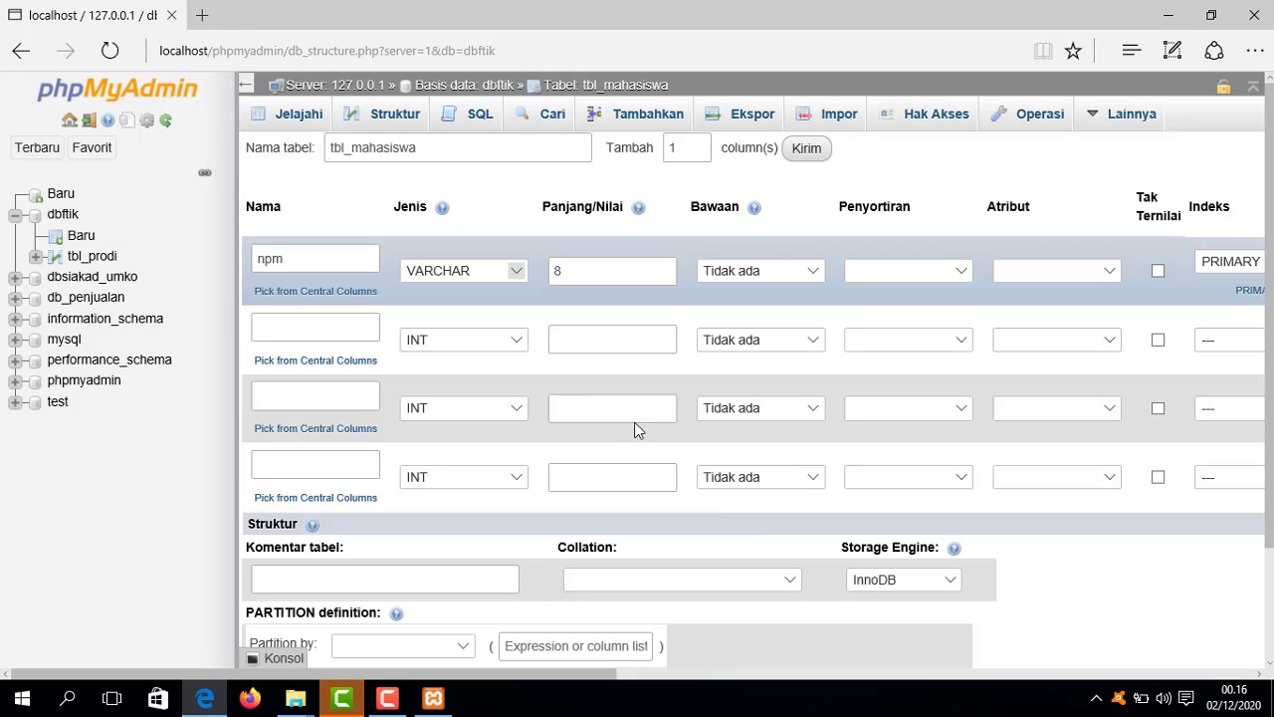
- Define the second column as nama_mhs with type VARCHAR and length 25
click(341, 332)
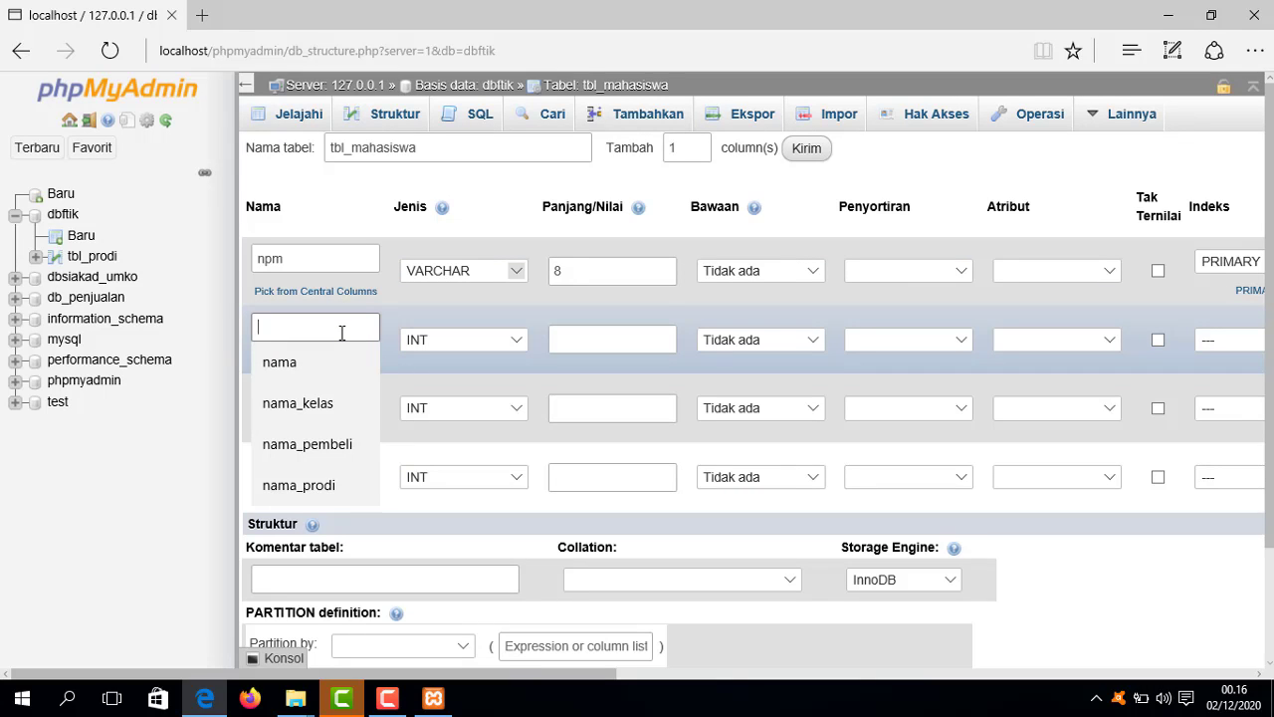
text(nama_mhs)
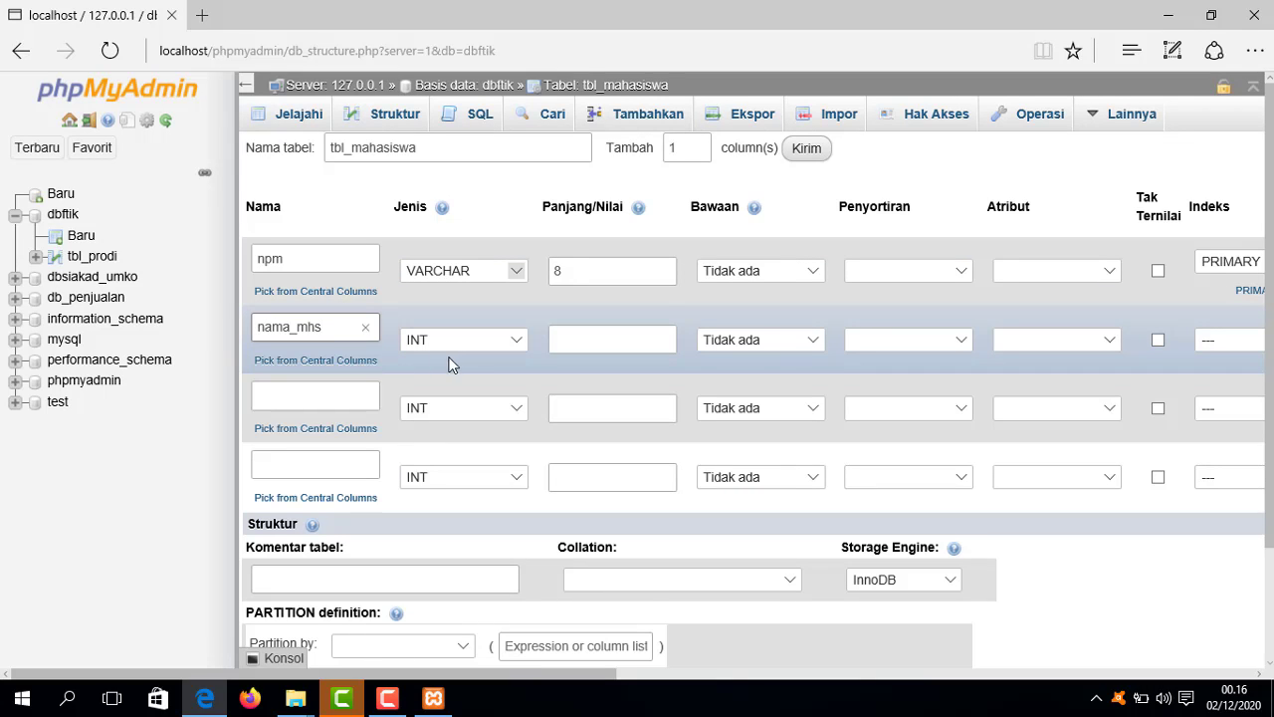
click(517, 340)
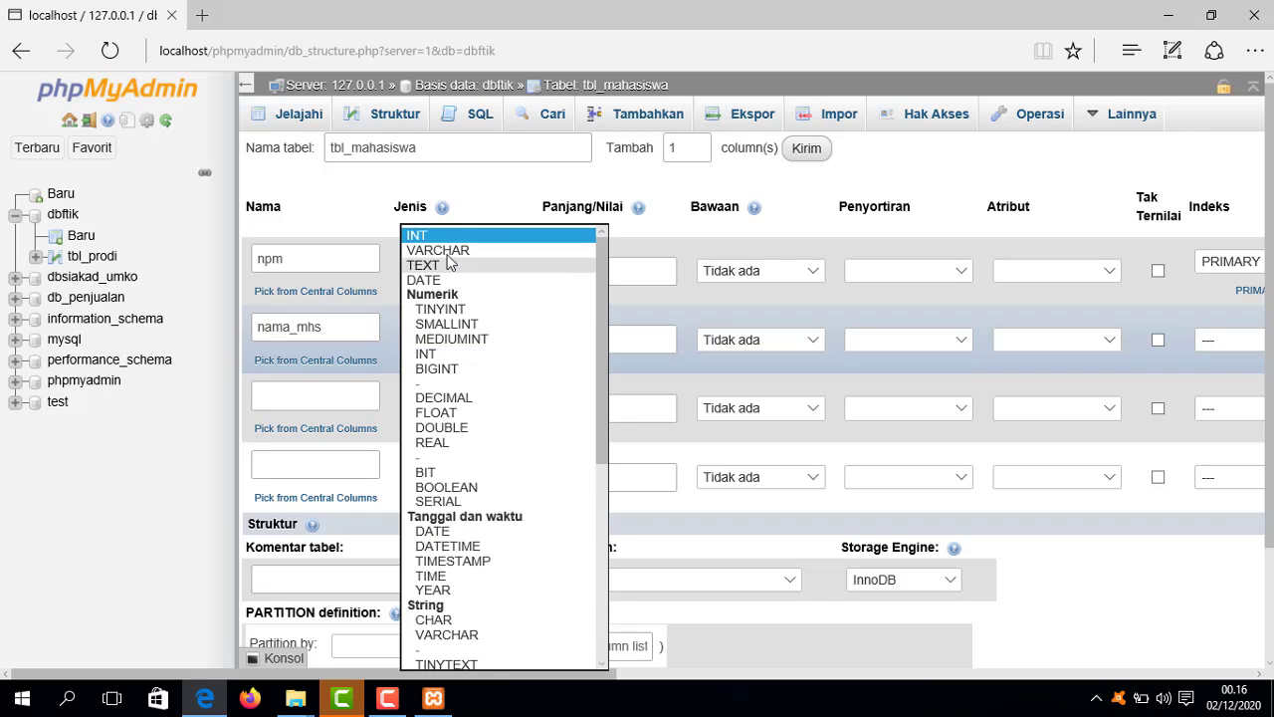
click(451, 259)
click(604, 339)
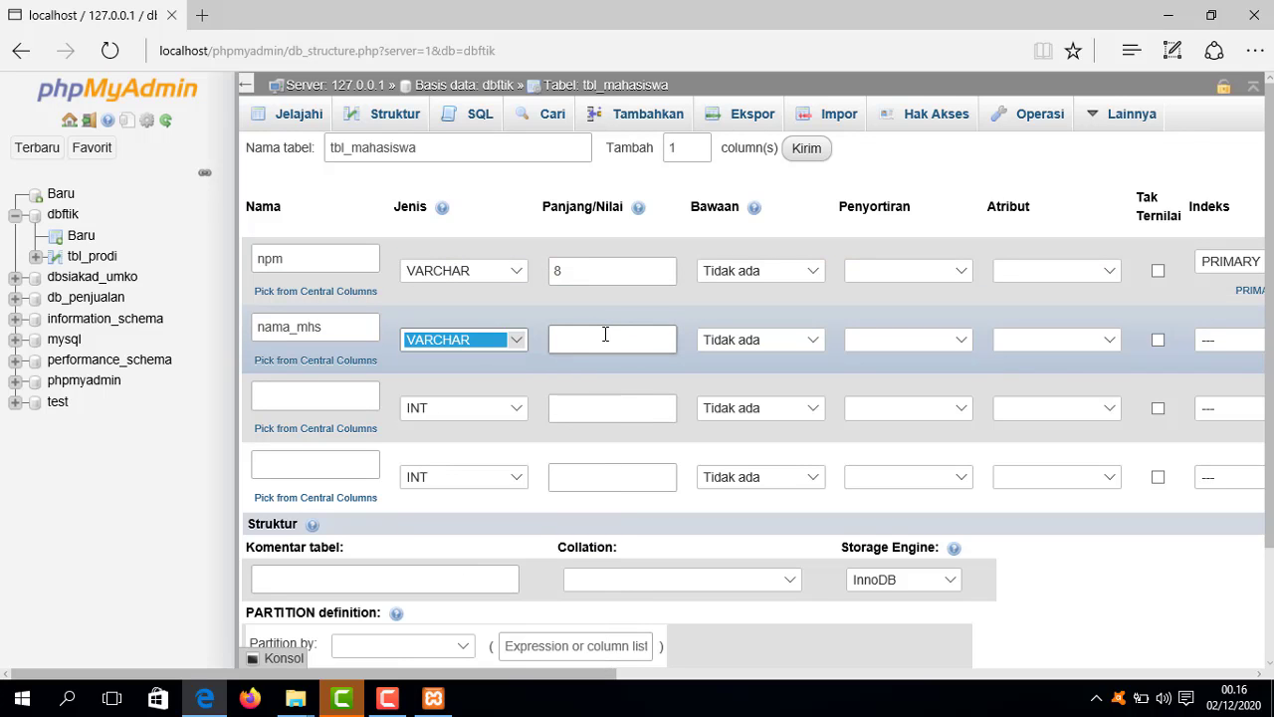
text(2)
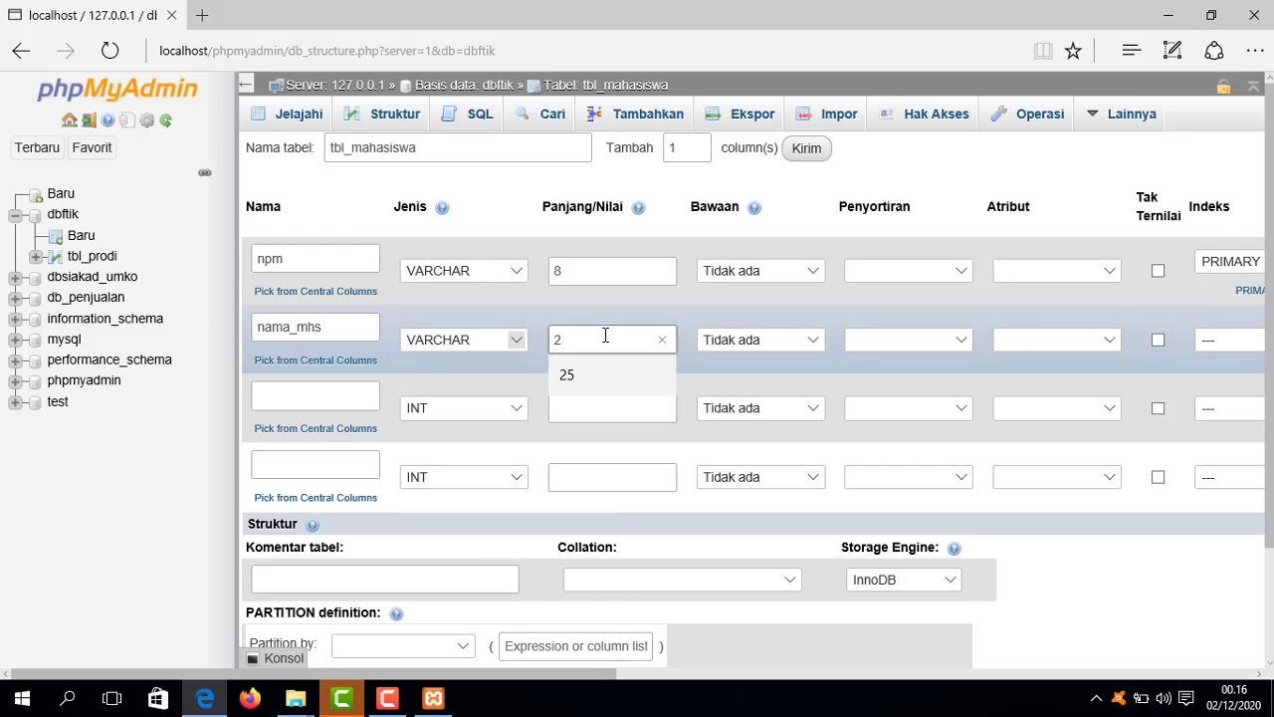
text(5)
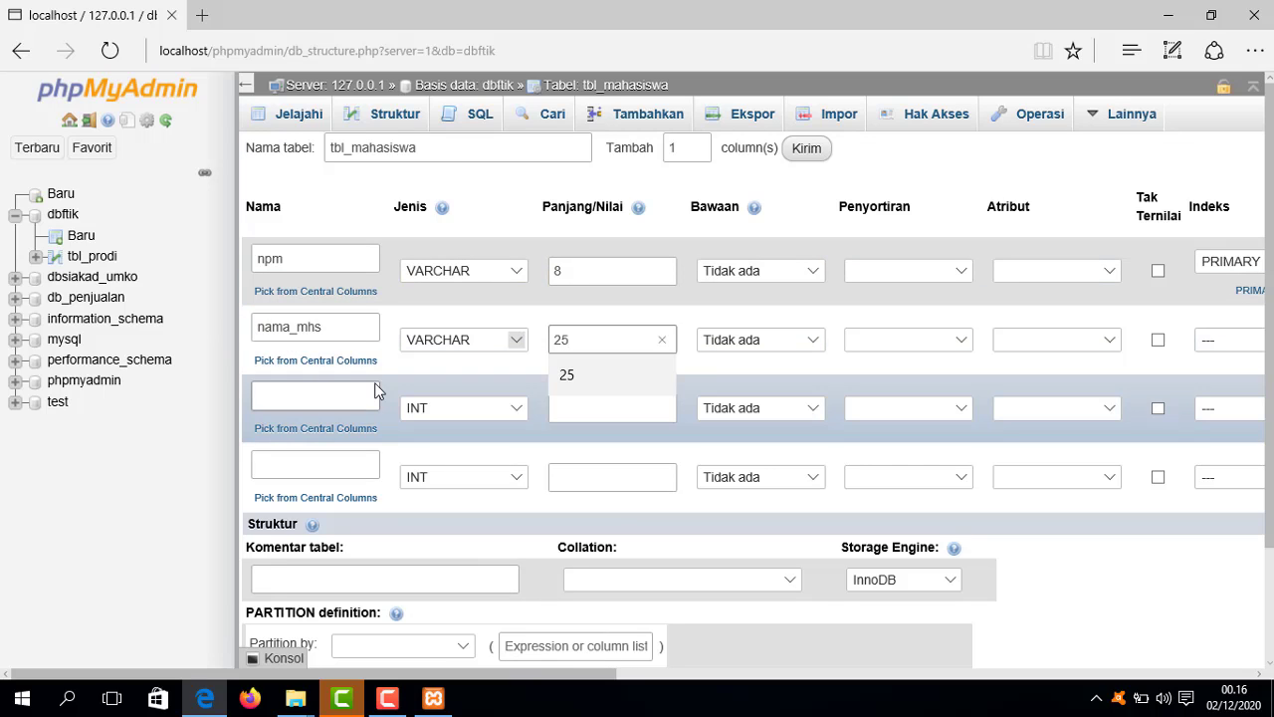
- Define the third column as alamat with type VARCHAR and length 40
click(343, 395)
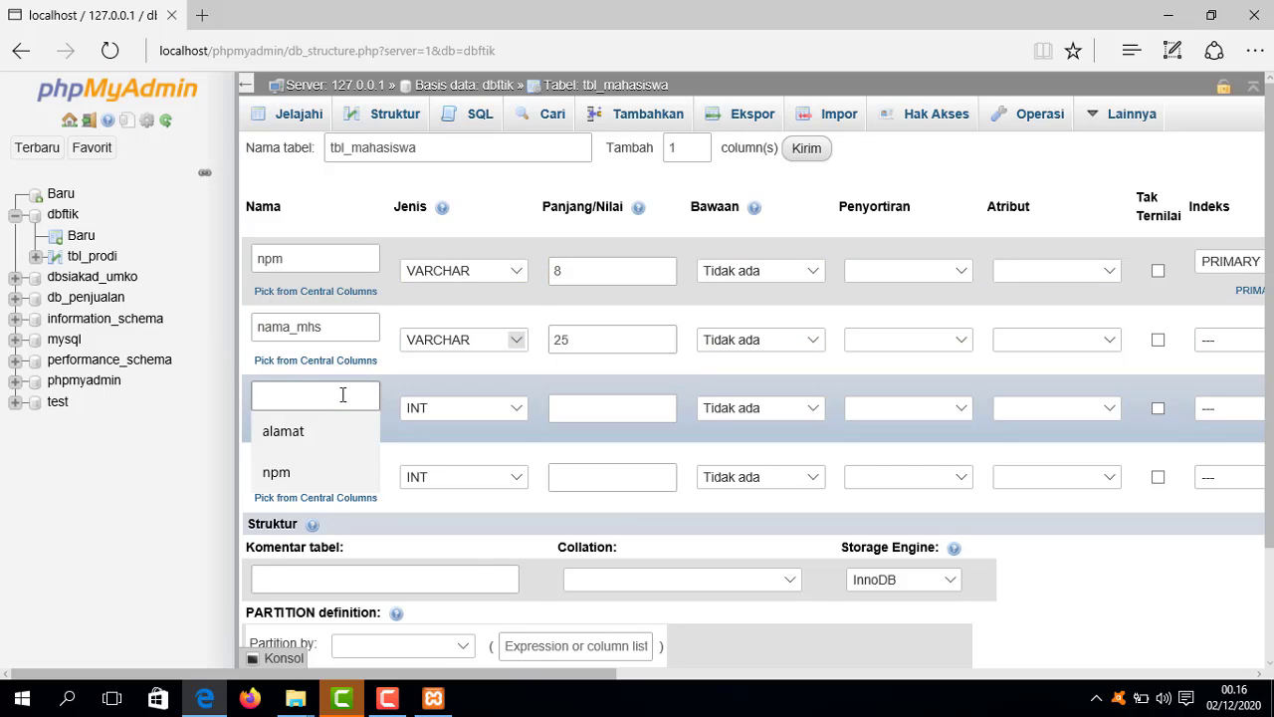
click(299, 432)
click(519, 412)
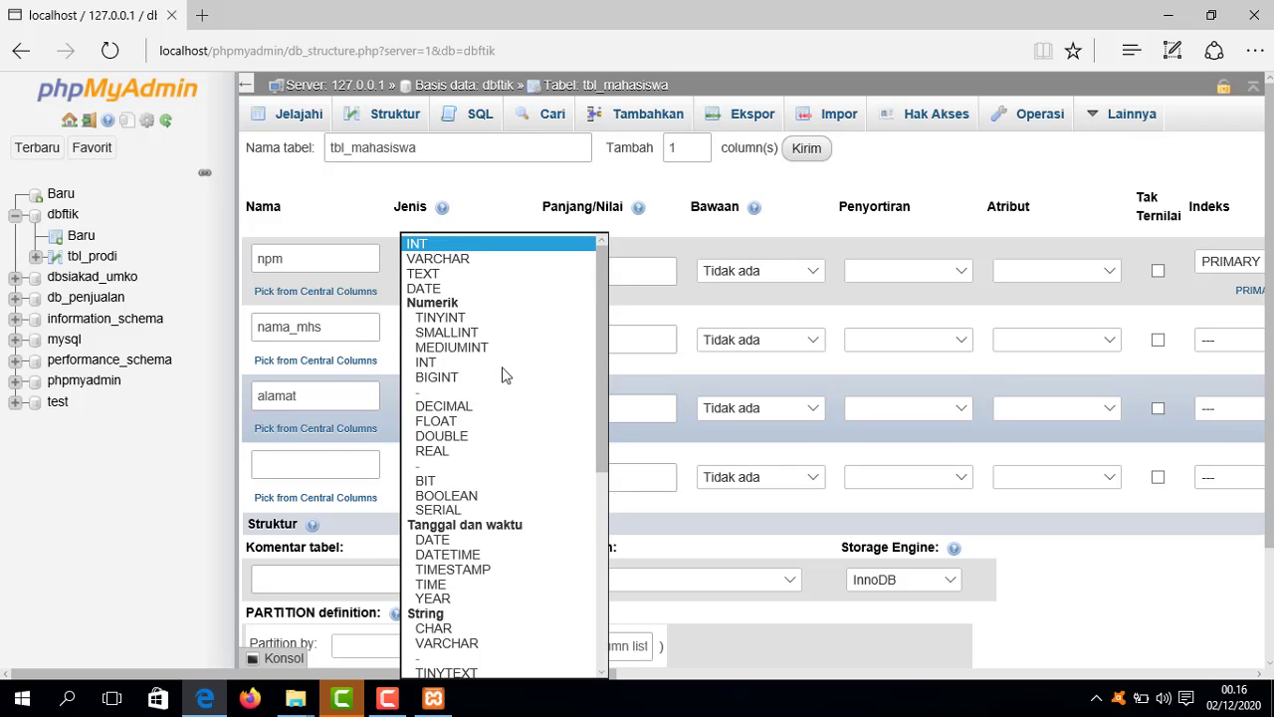
click(486, 261)
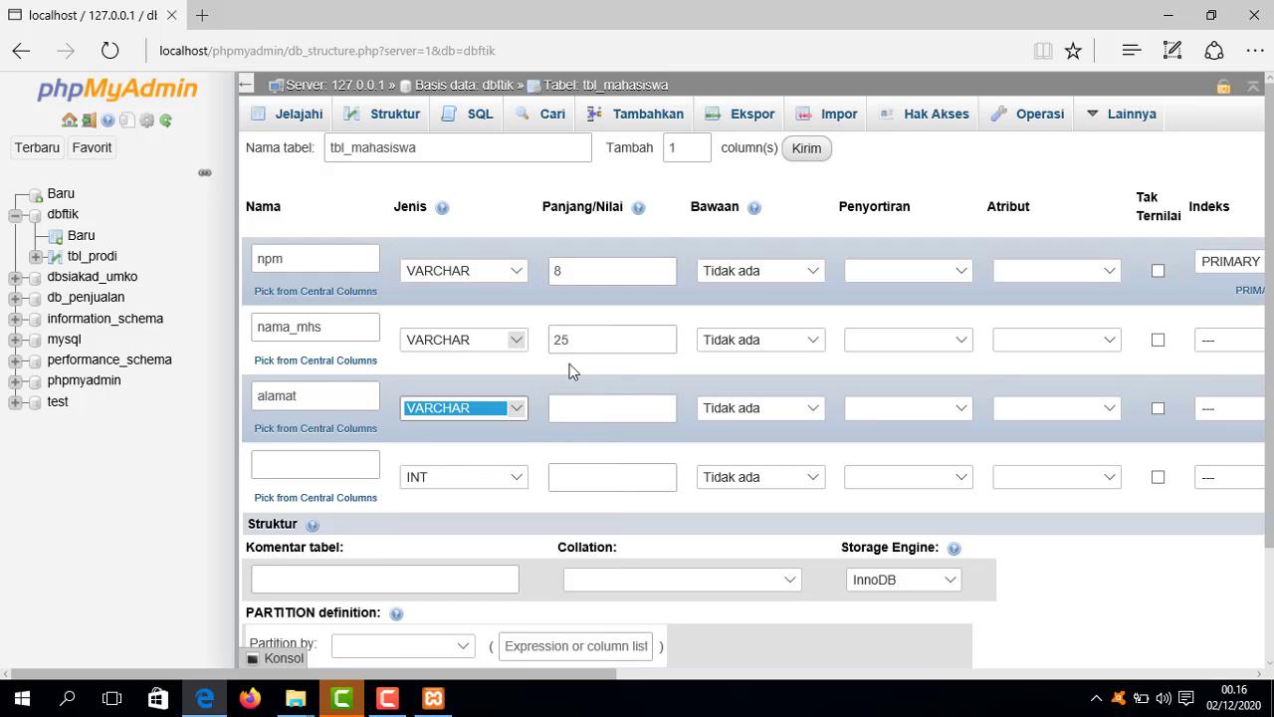
click(606, 416)
text(40)
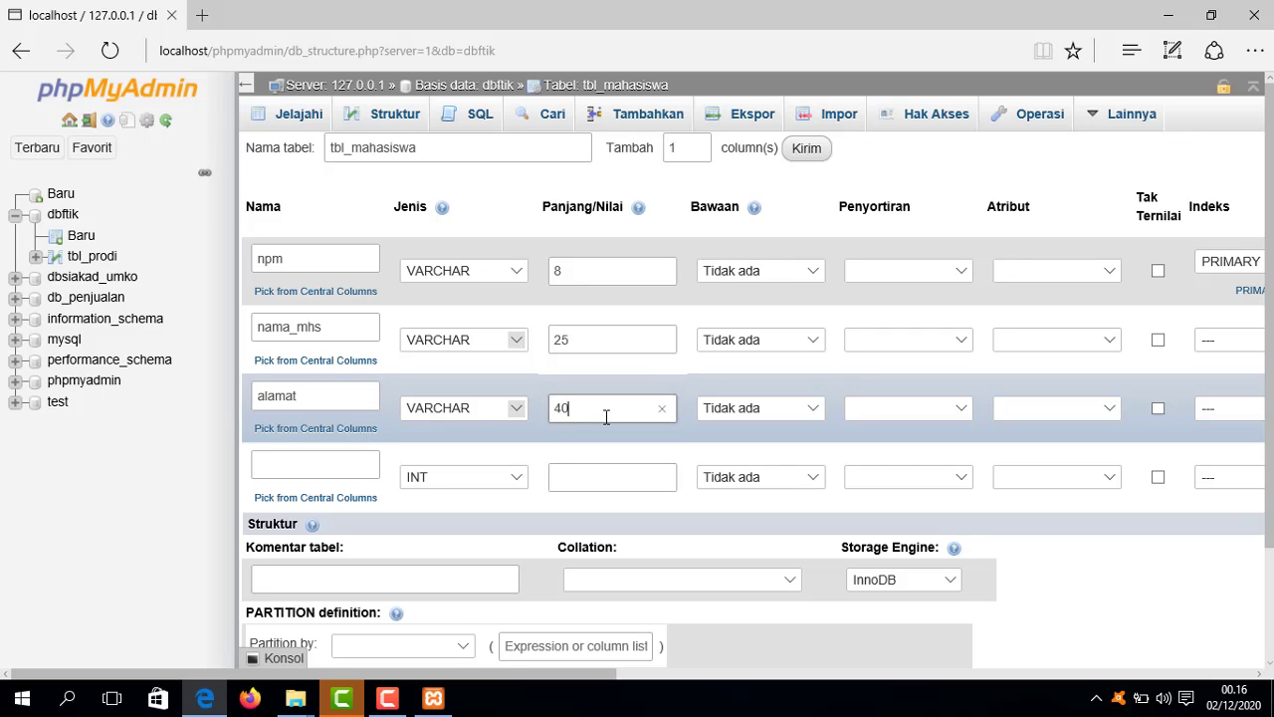
- Define the fourth column as kode_prodi with type VARCHAR and length 2, and save the table
click(347, 464)
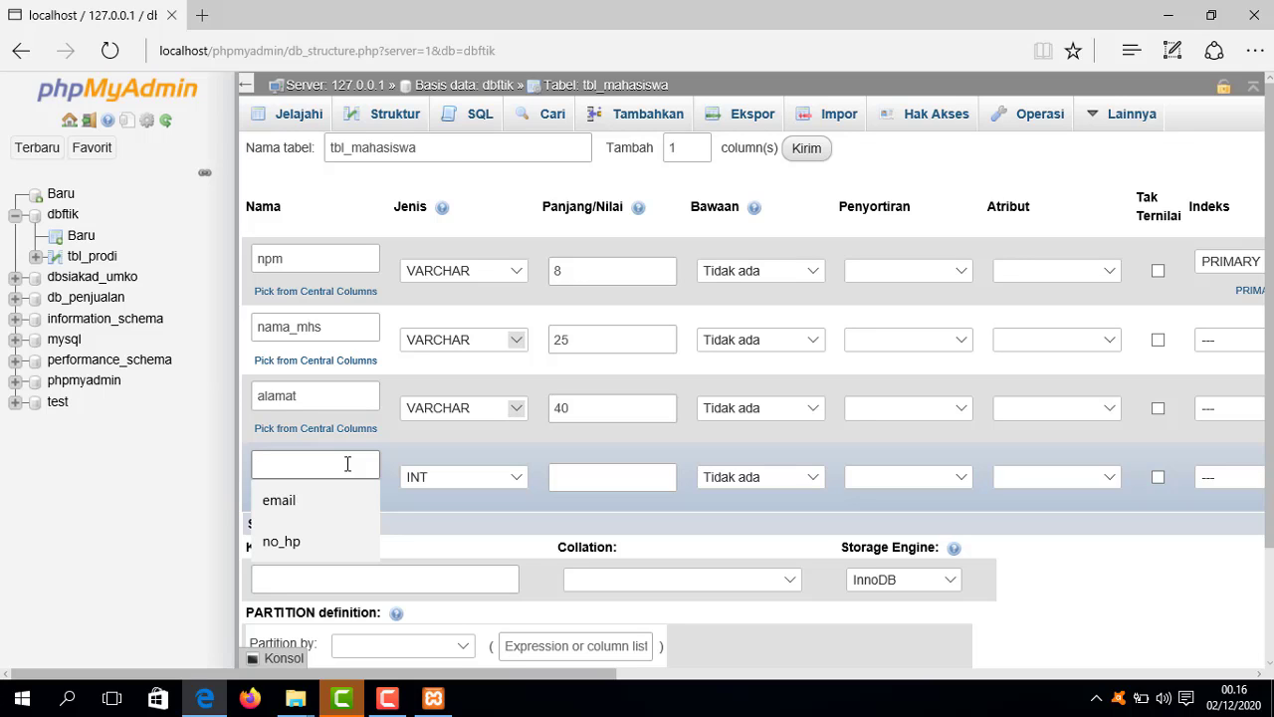
text(kode)
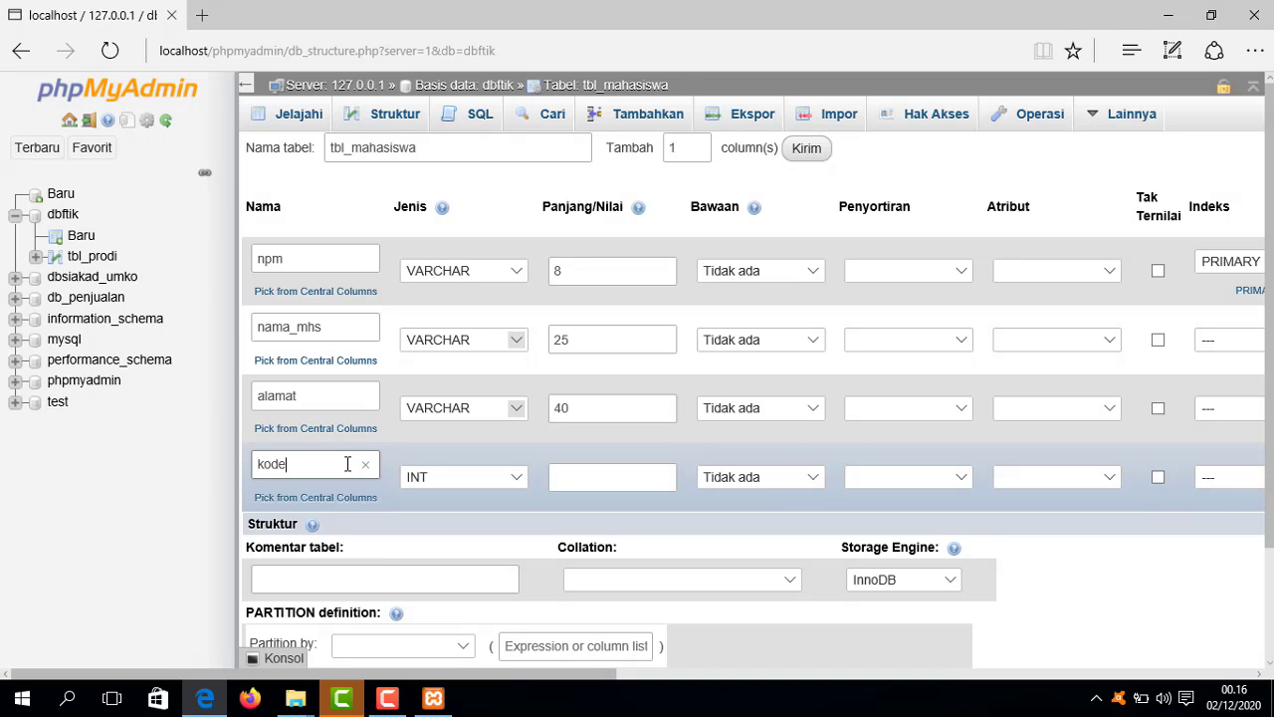
text(_prodi)
click(514, 478)
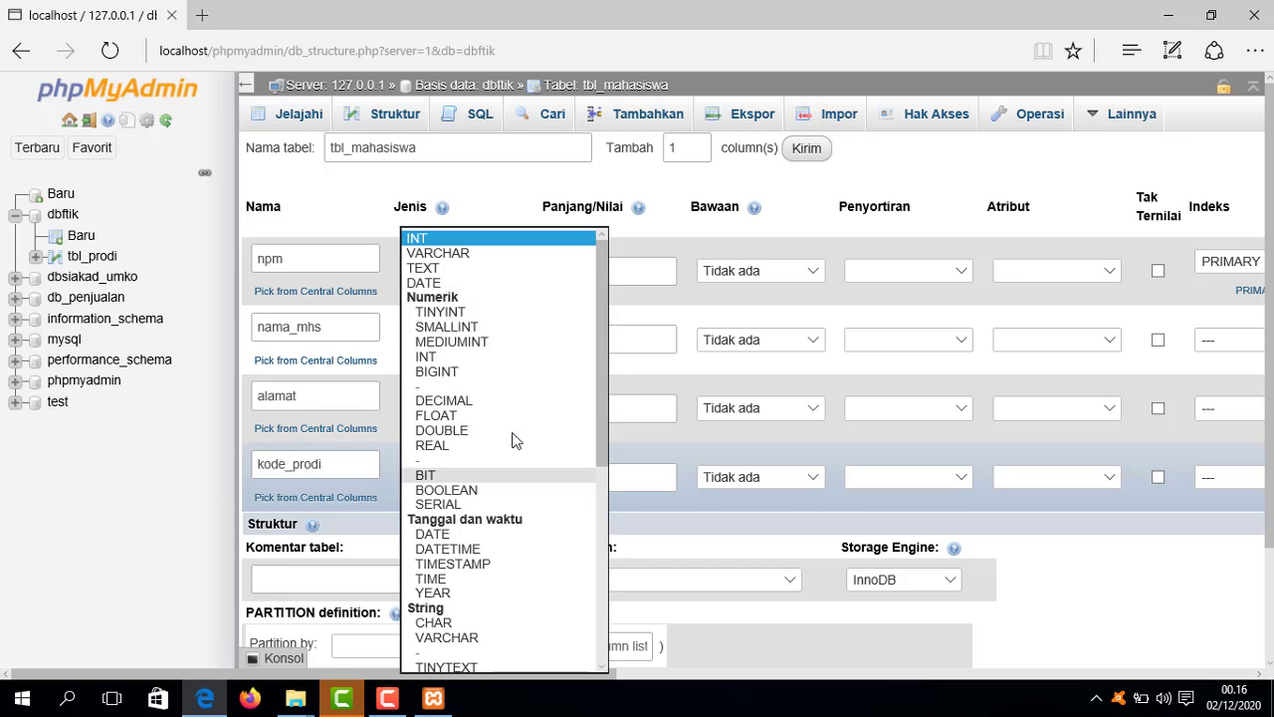
click(498, 257)
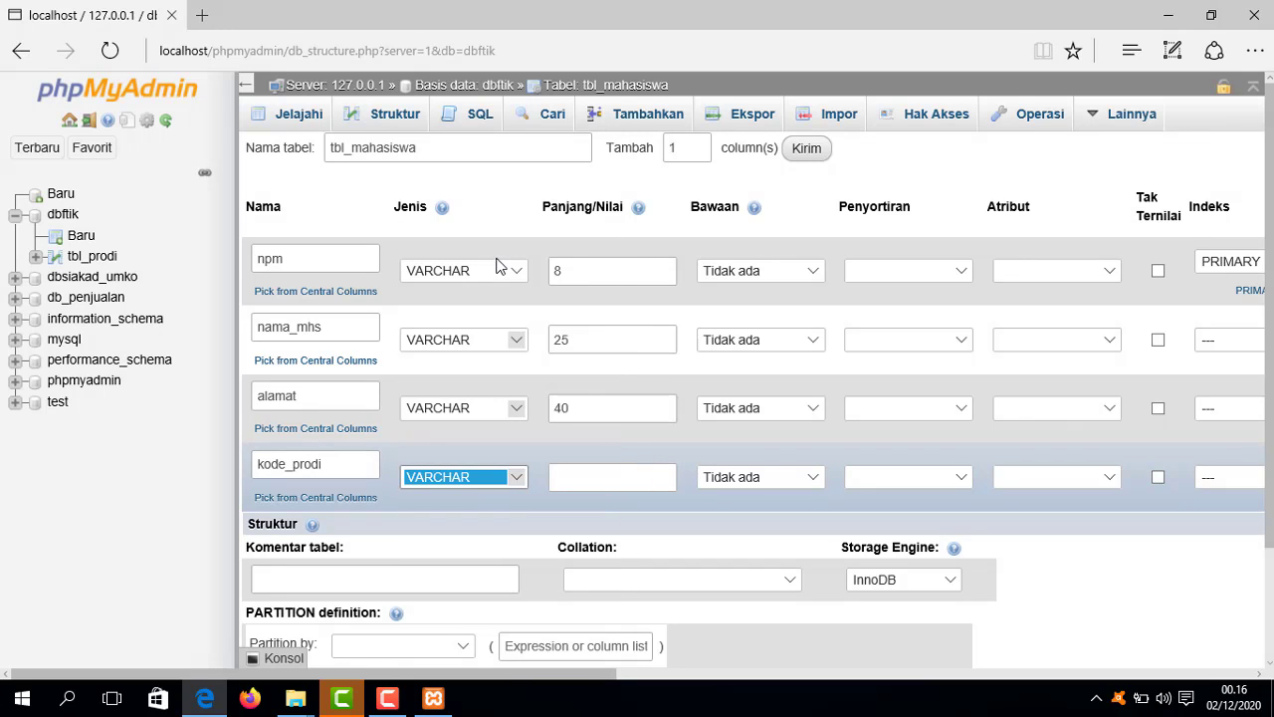
click(646, 478)
text(2)
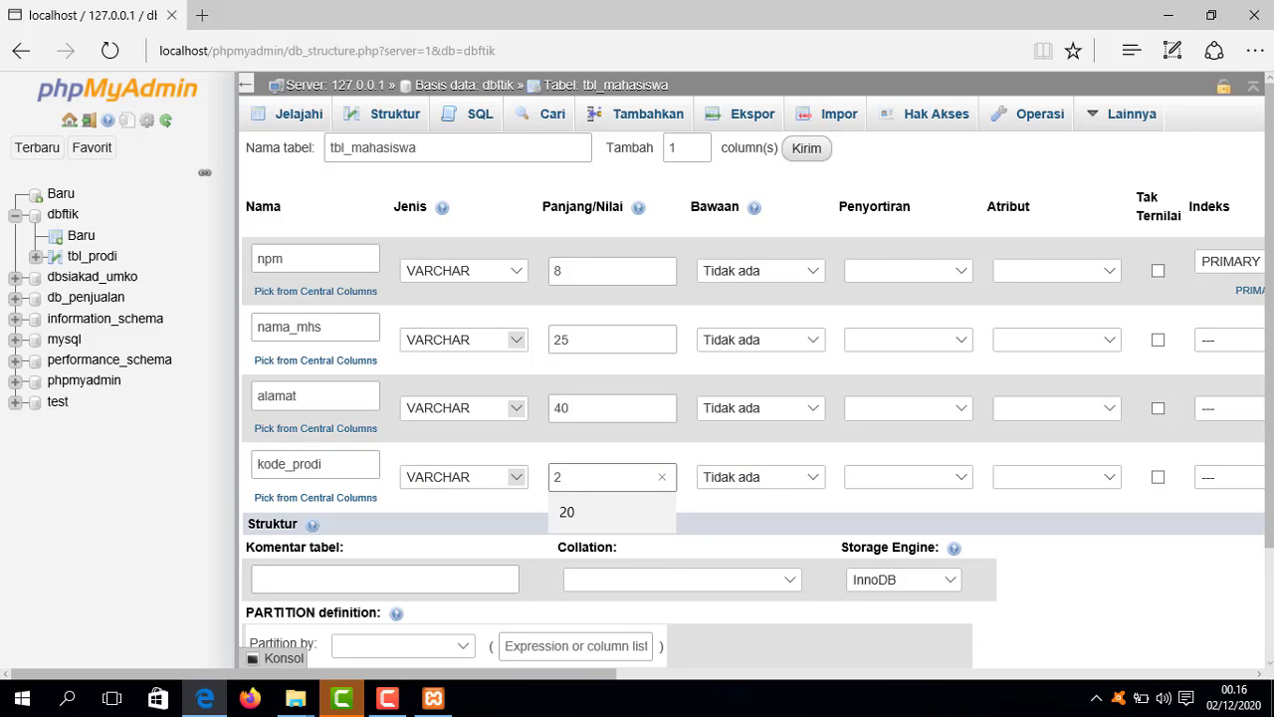
scroll(757, 398, down, 3)
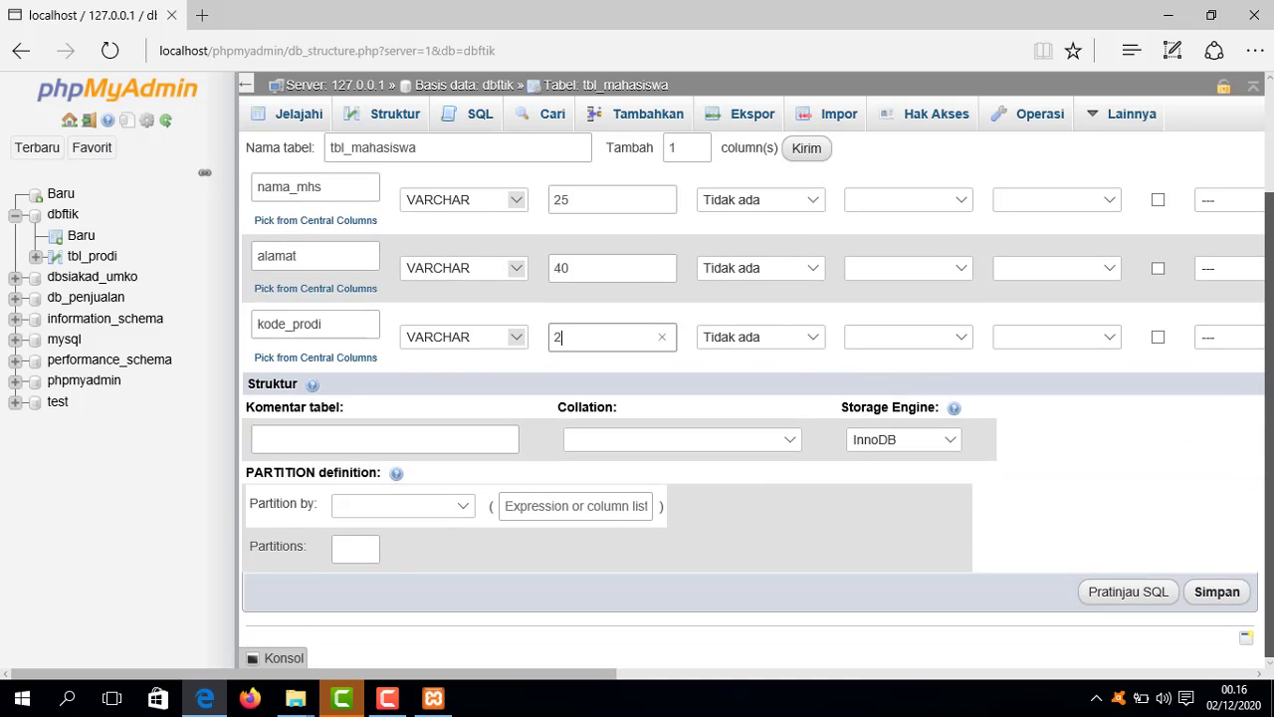
click(1219, 595)
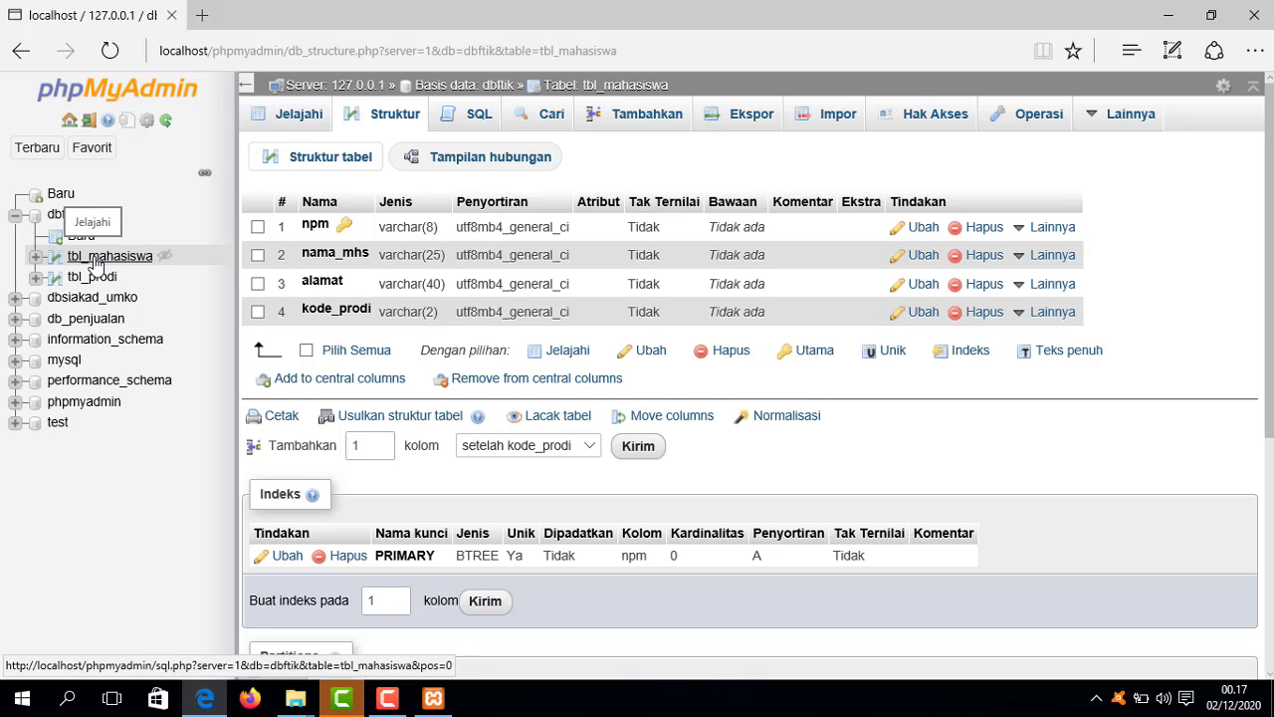
- Add a regular index on the kode_prodi column in the structure of tbl_mahasiswa
click(95, 261)
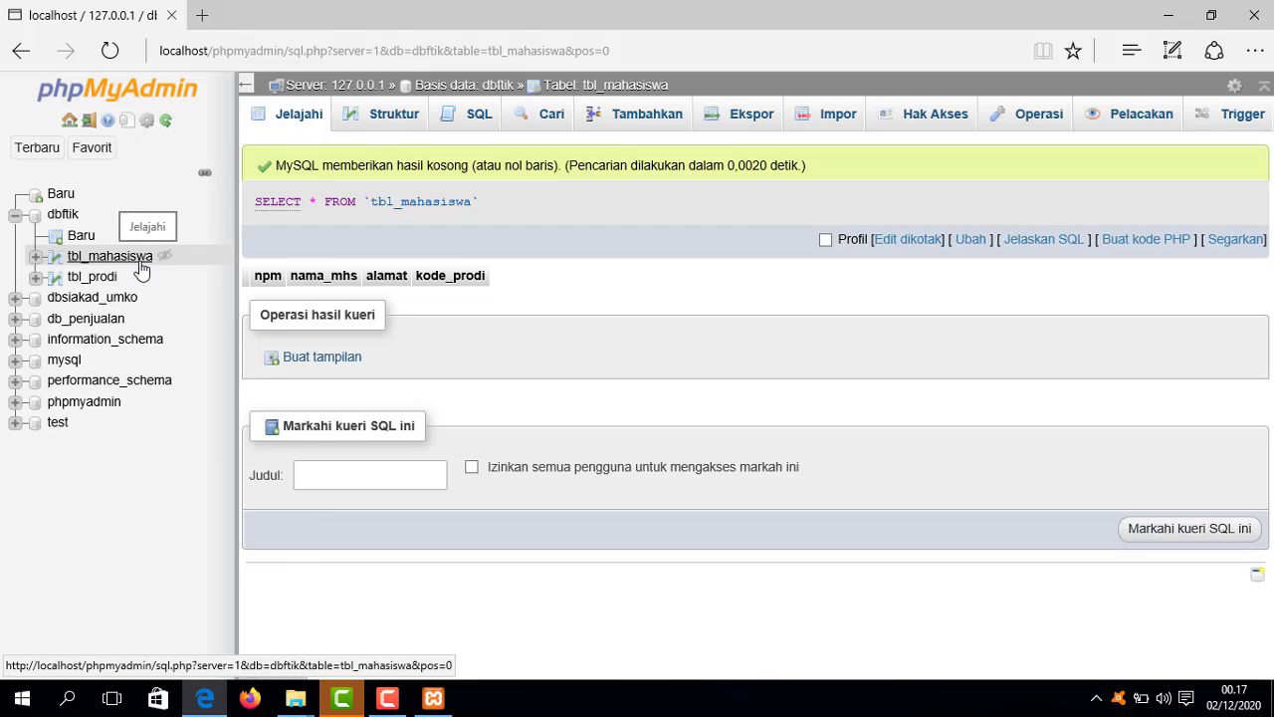
click(395, 117)
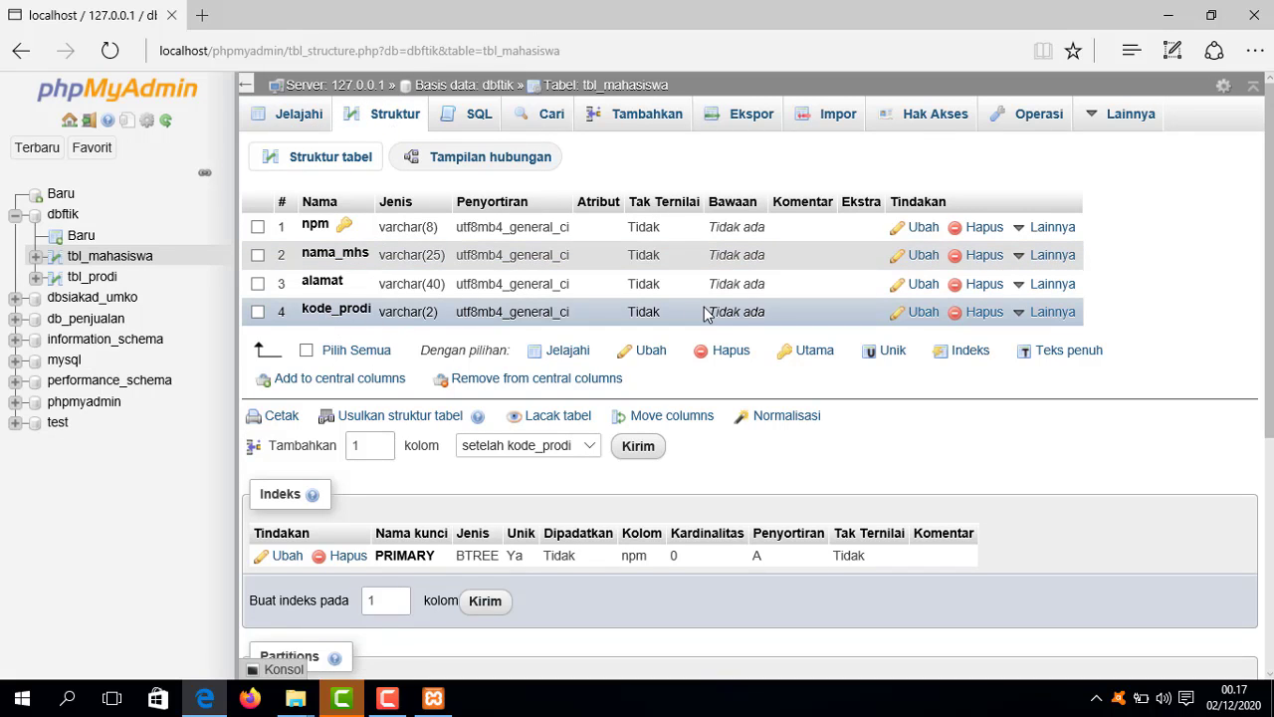
click(1020, 317)
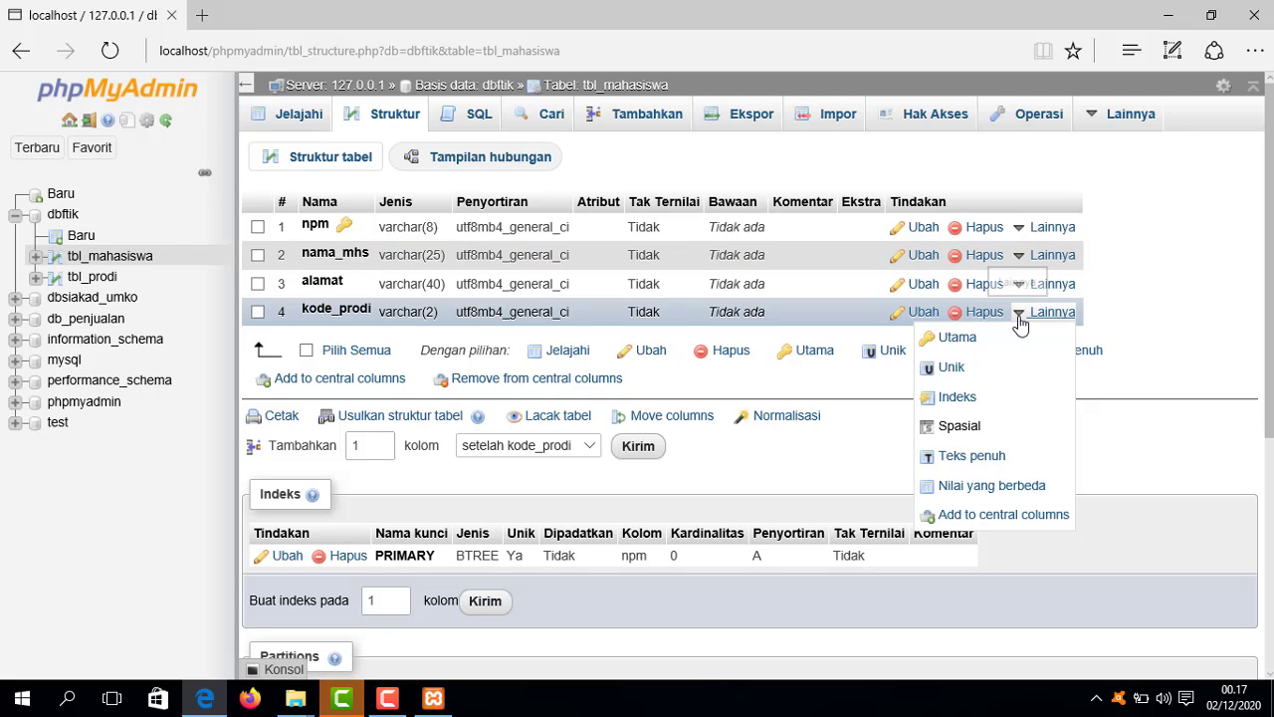
click(958, 397)
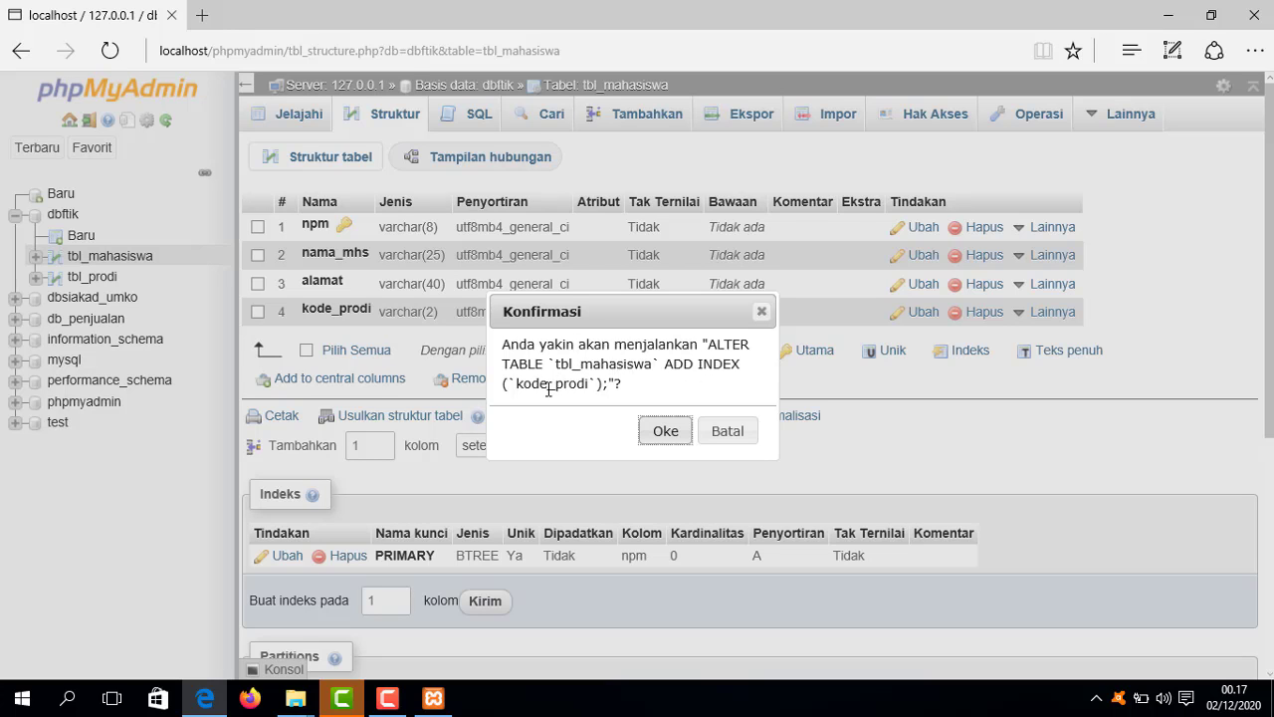
click(665, 432)
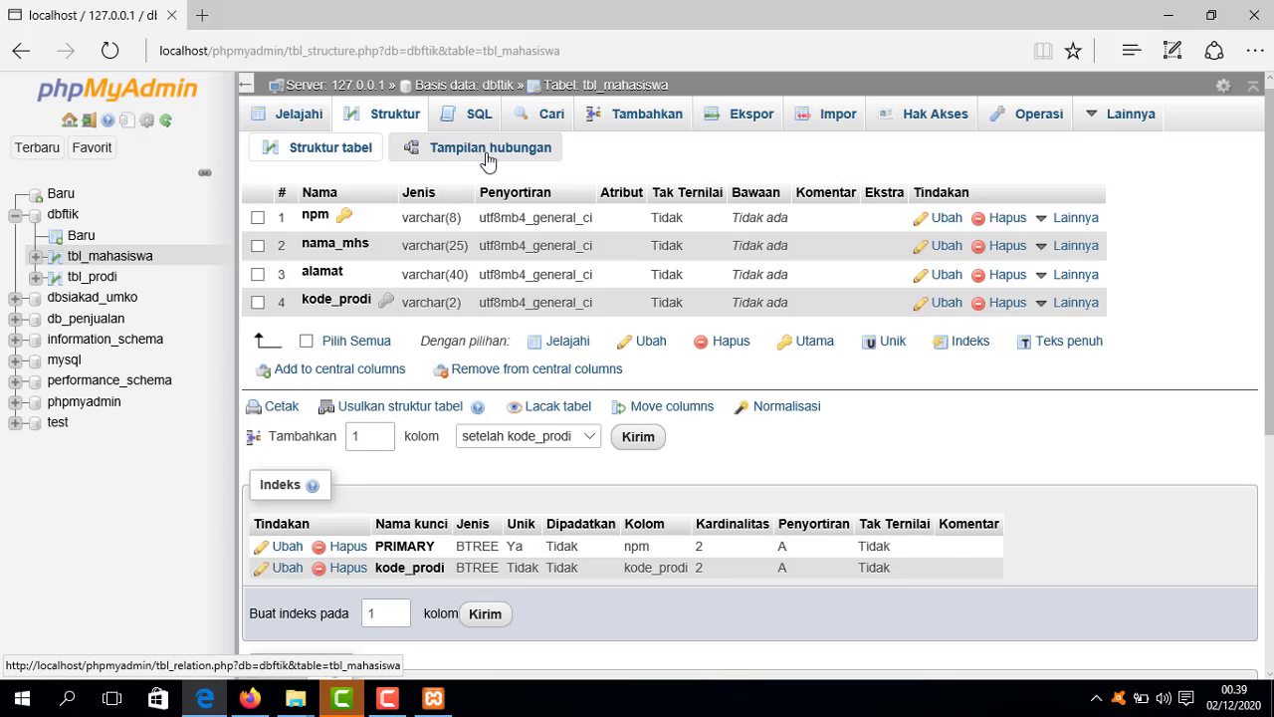
- In the relation view of tbl_mahasiswa, set a foreign key from kode_prodi to kode_prodi in table tbl_prodi of database dbftik
click(488, 159)
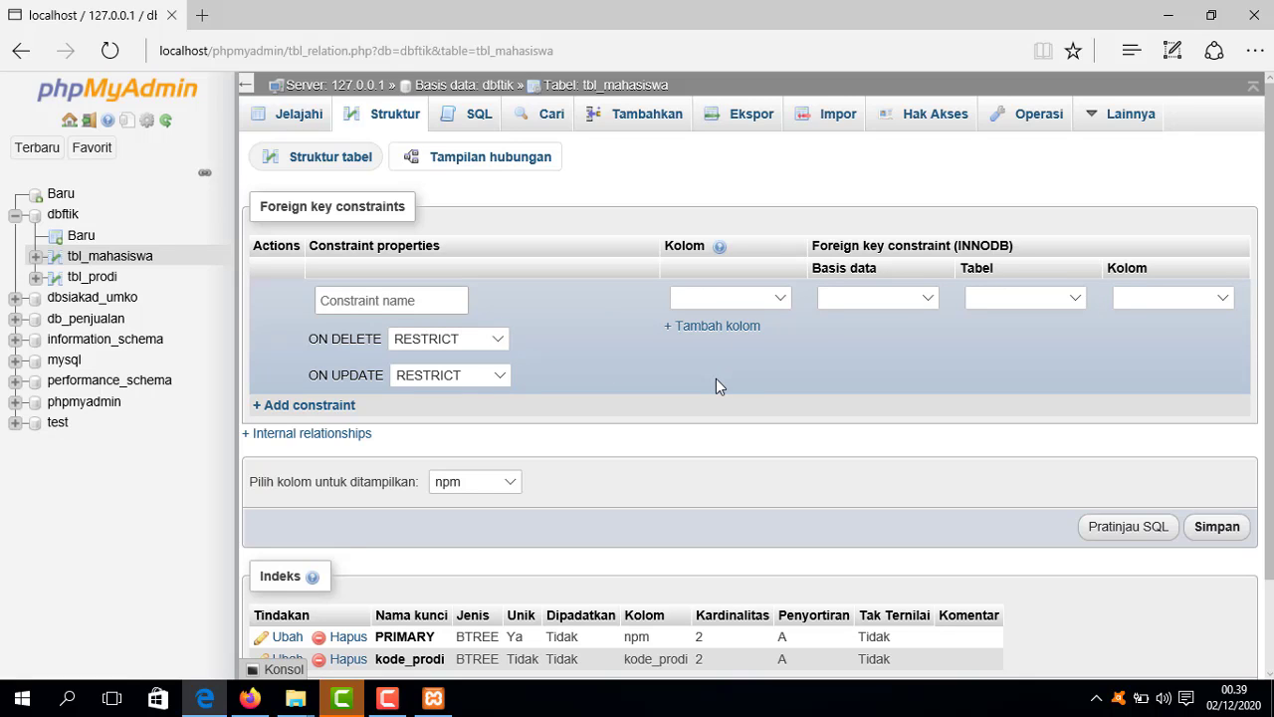
click(780, 300)
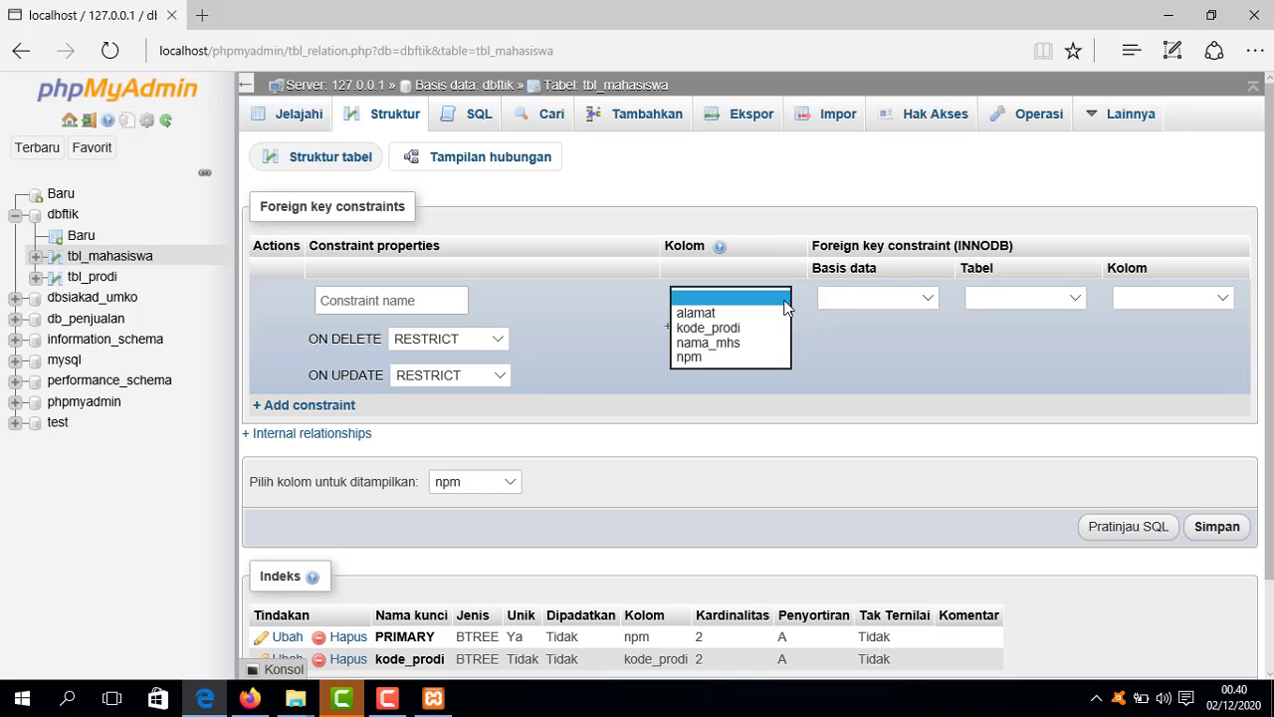
click(733, 329)
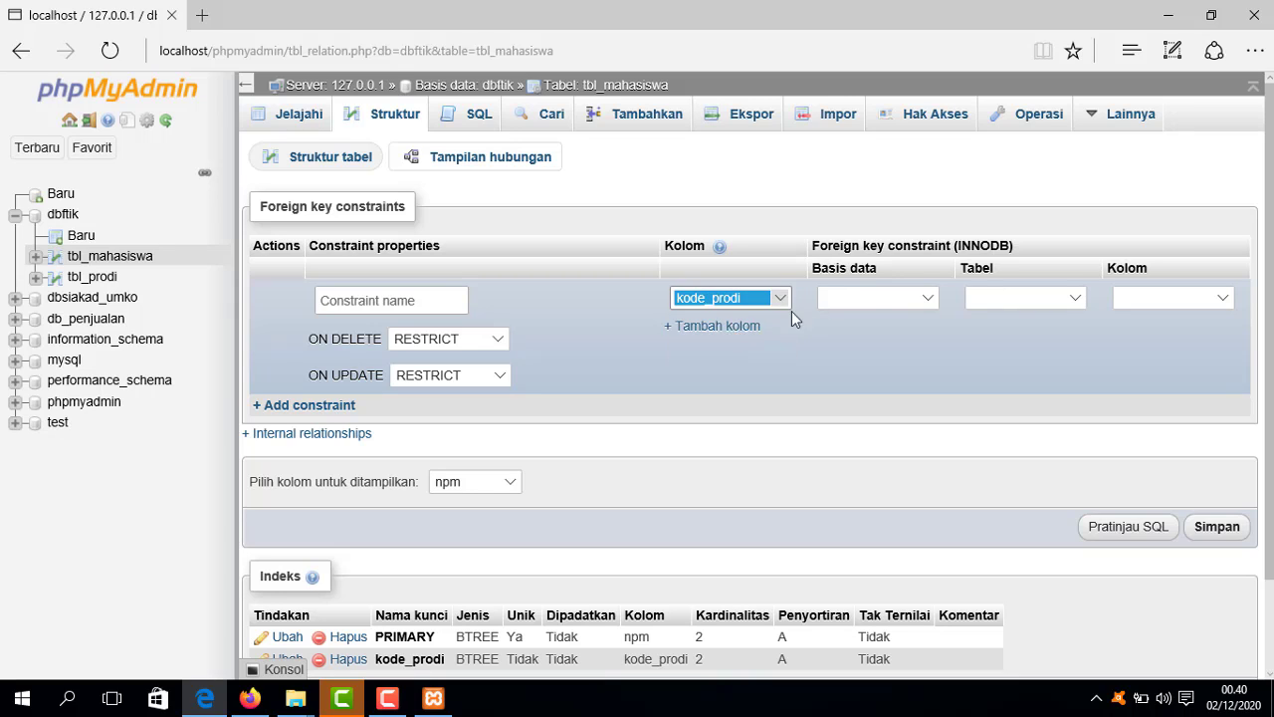
click(928, 299)
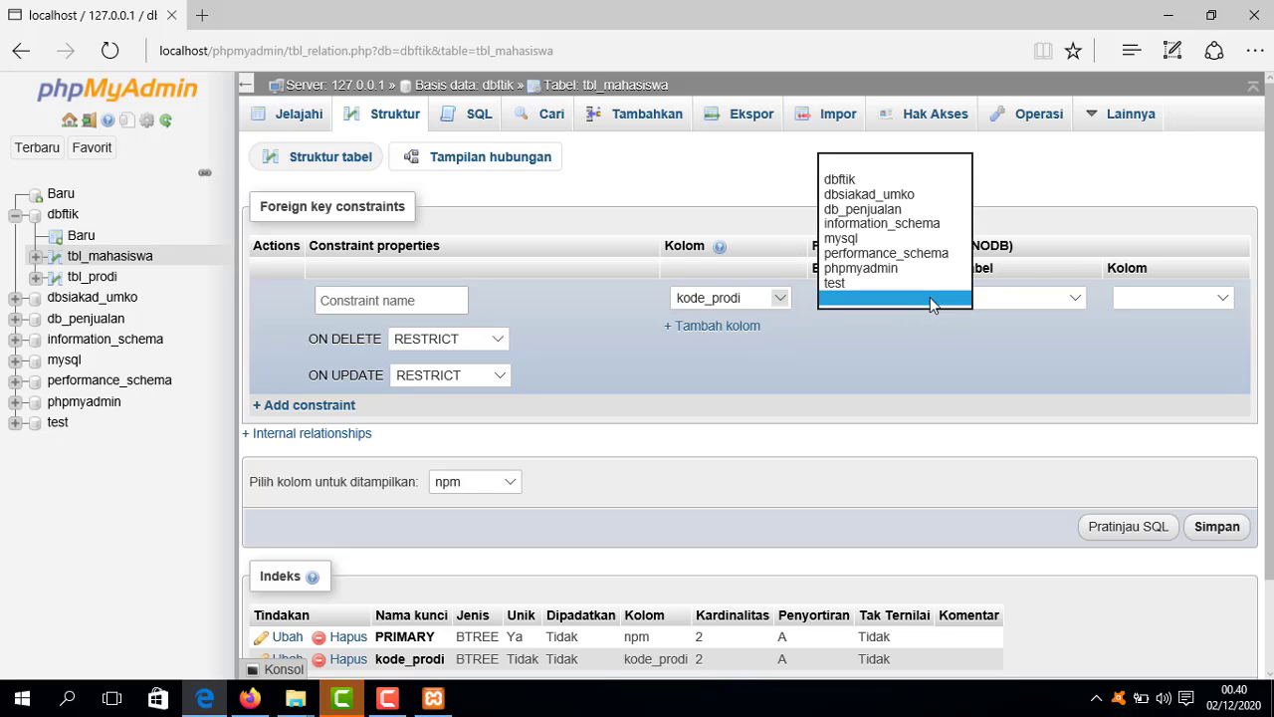
click(899, 180)
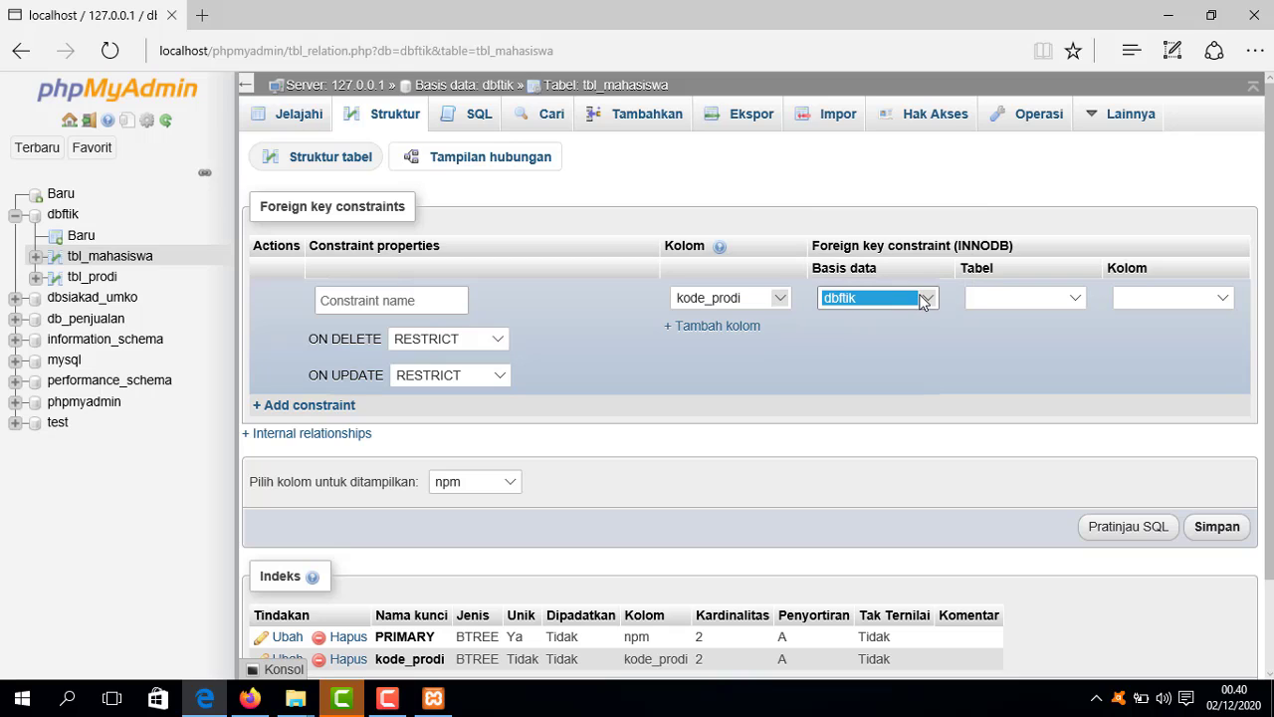
click(921, 303)
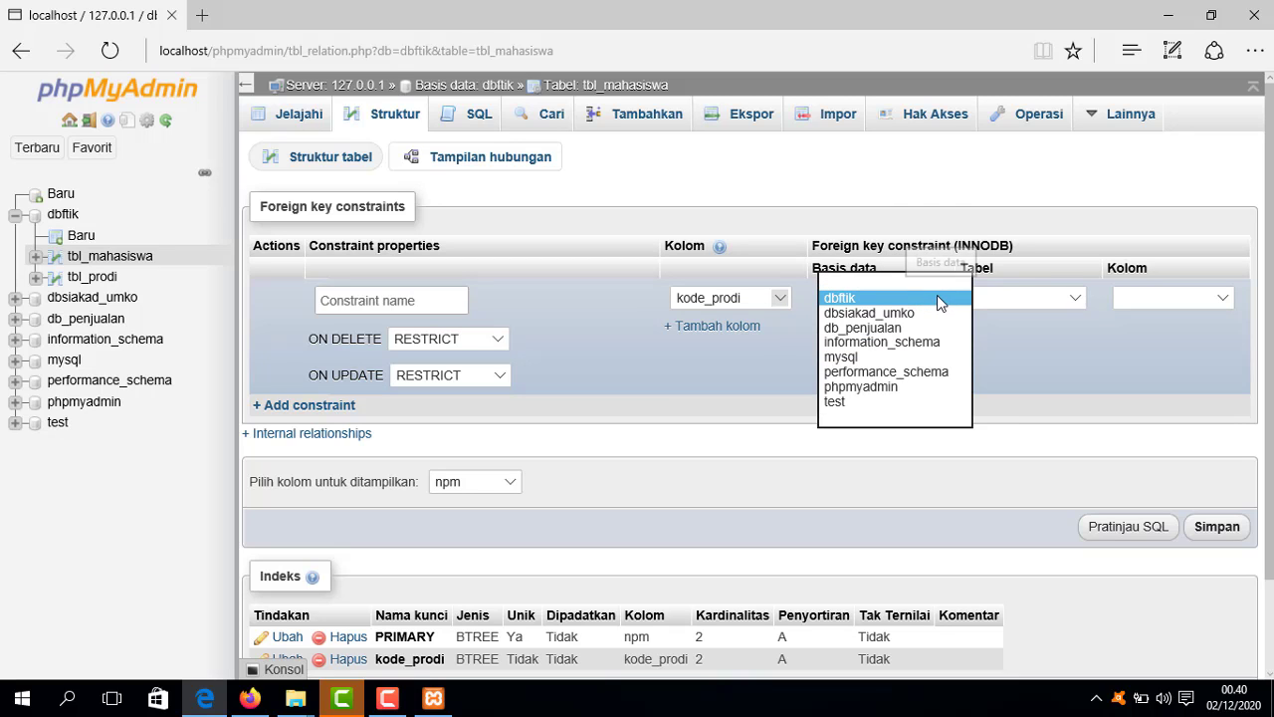
click(1096, 368)
click(1080, 298)
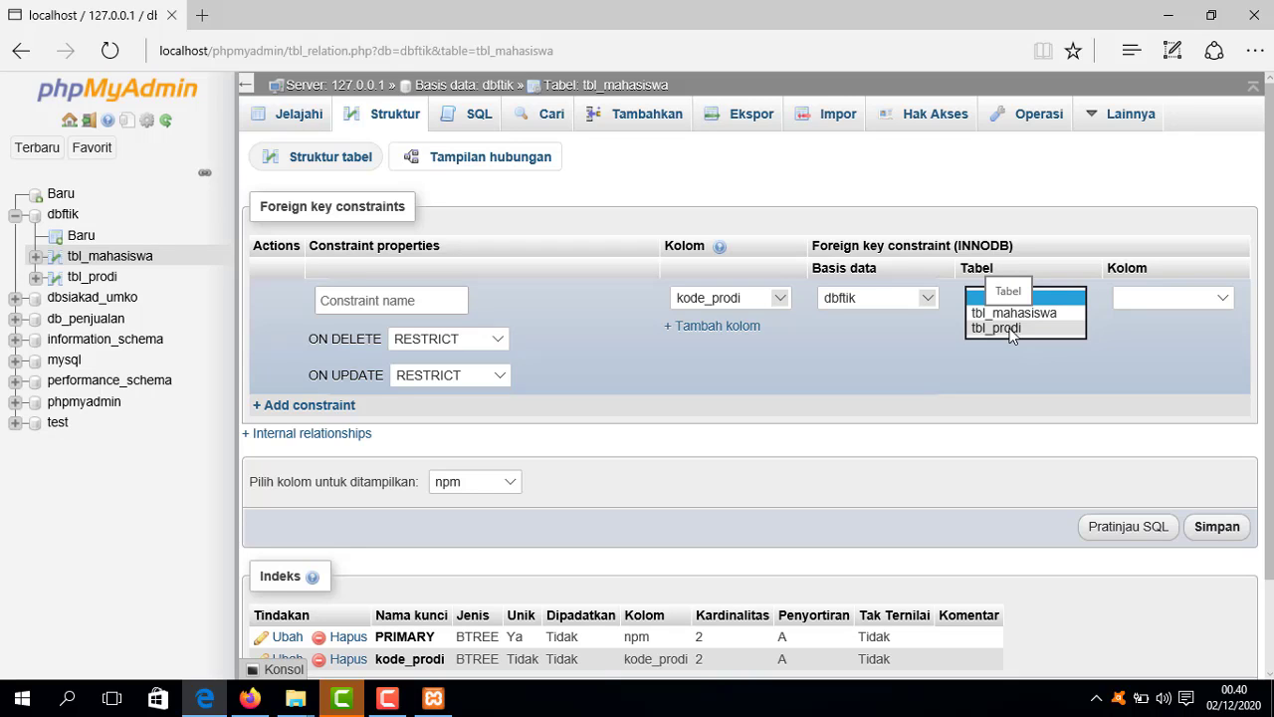
click(1007, 329)
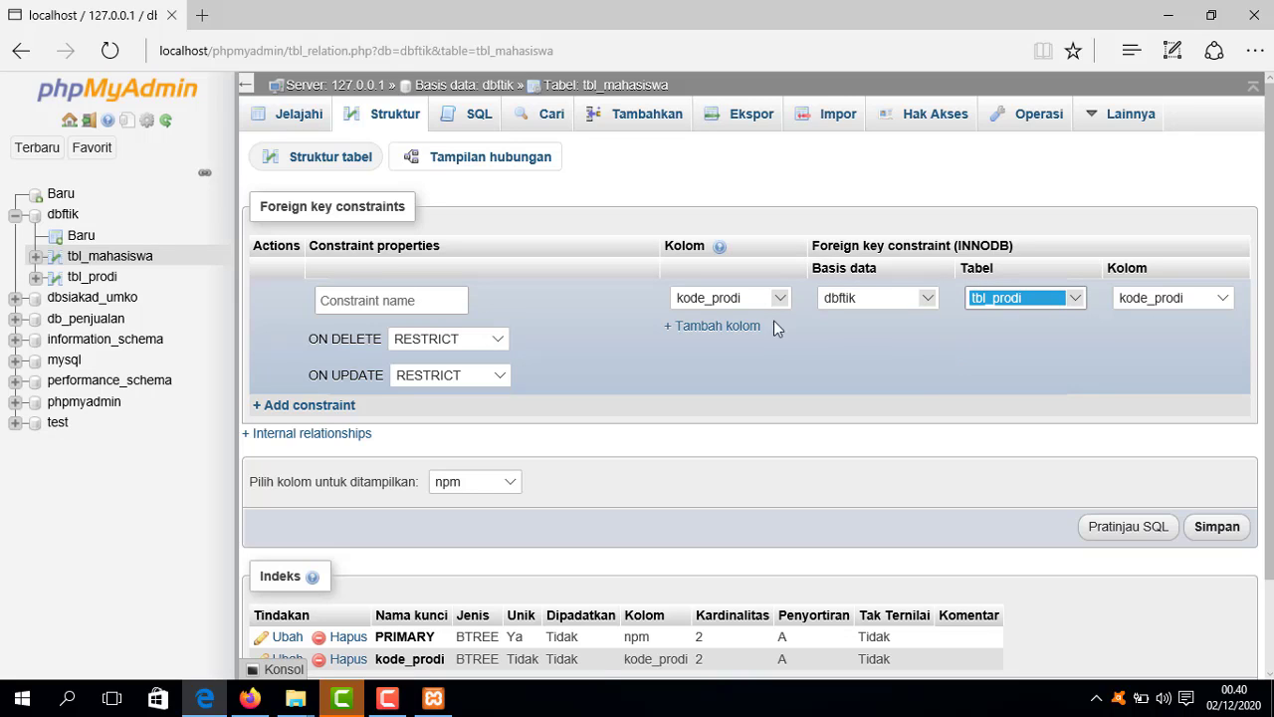
- Name the foreign key constraint prodi and save it
click(445, 304)
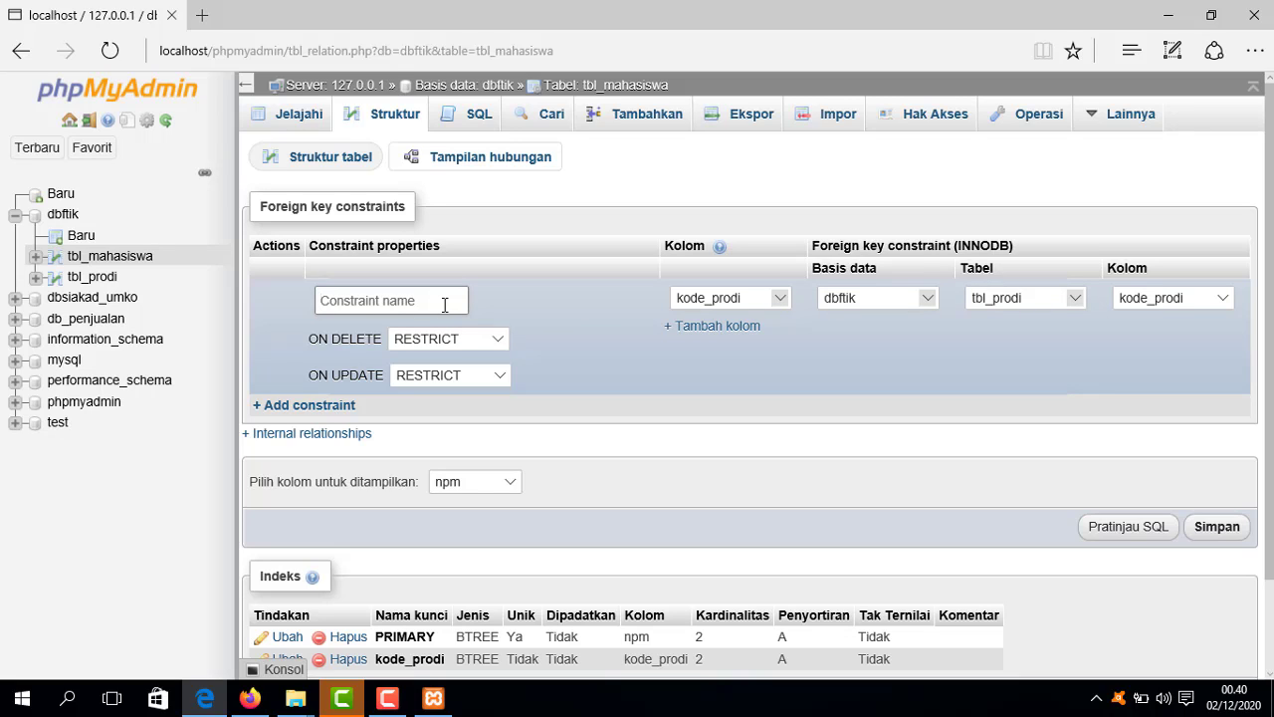
text(prodi)
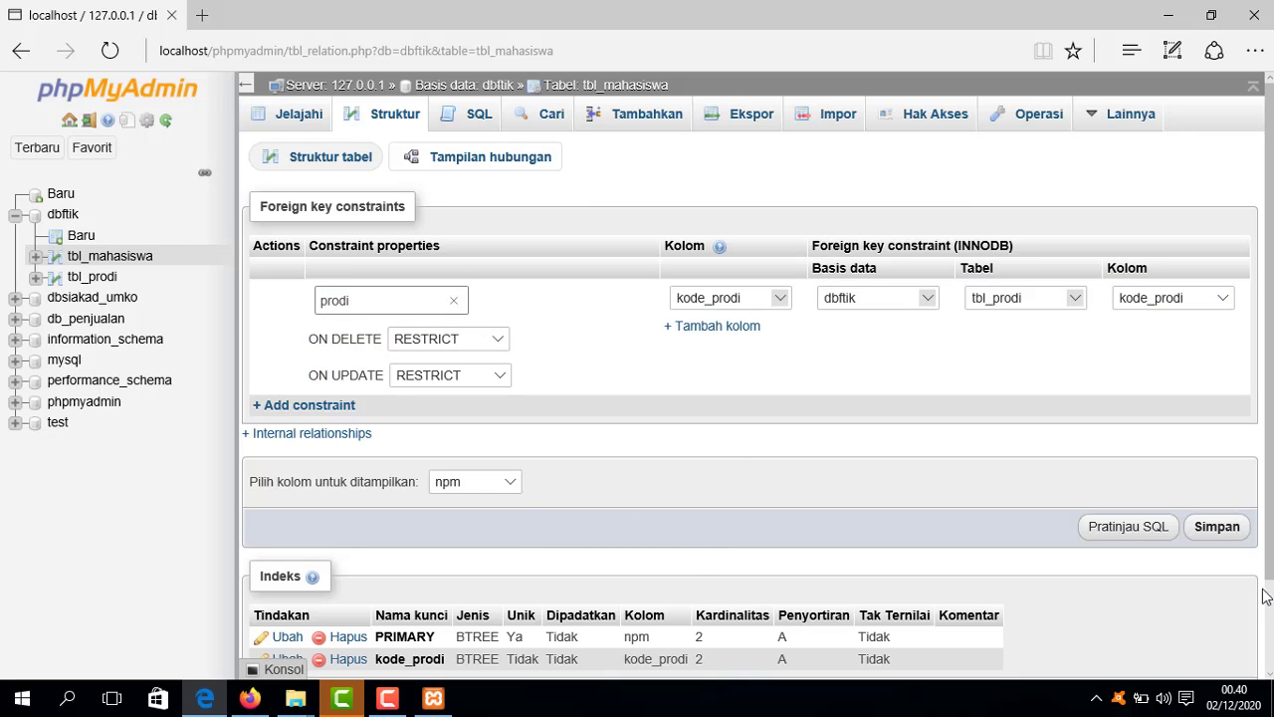
click(1218, 531)
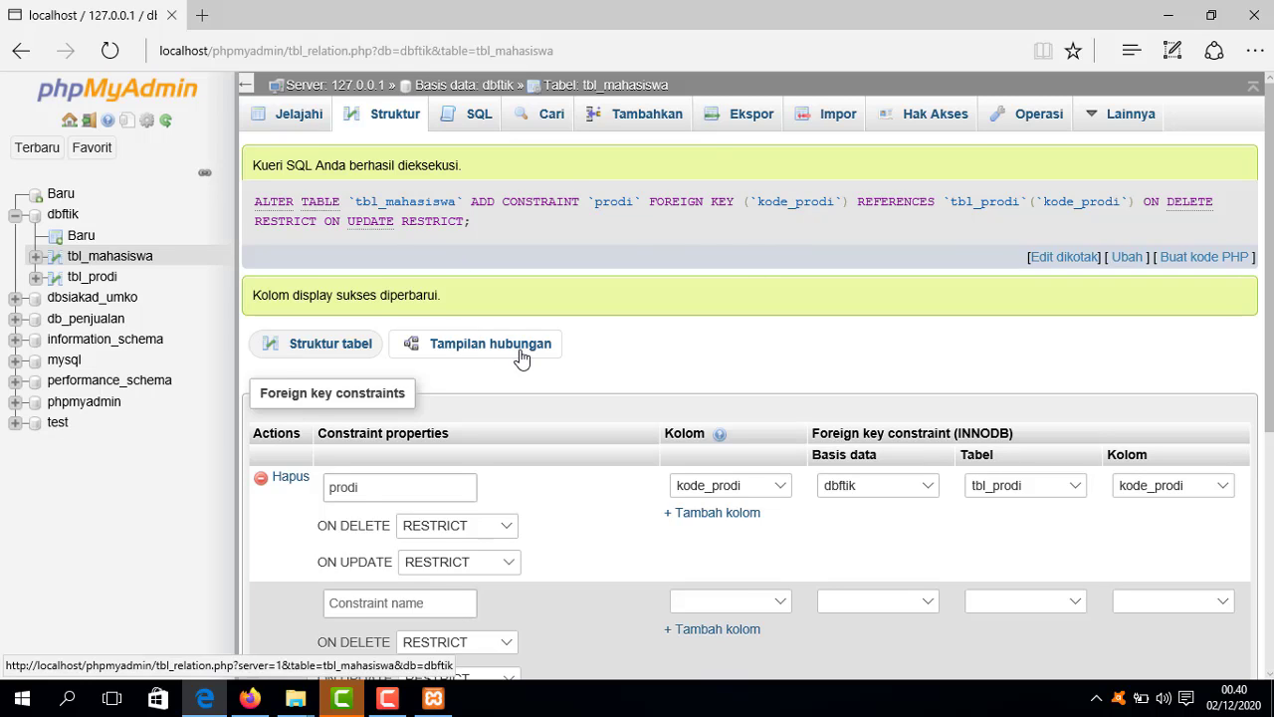
- Open the dbftik database in the Designer and arrange the tables side by side, with tbl_mahasiswa to the right of tbl_prodi
click(60, 217)
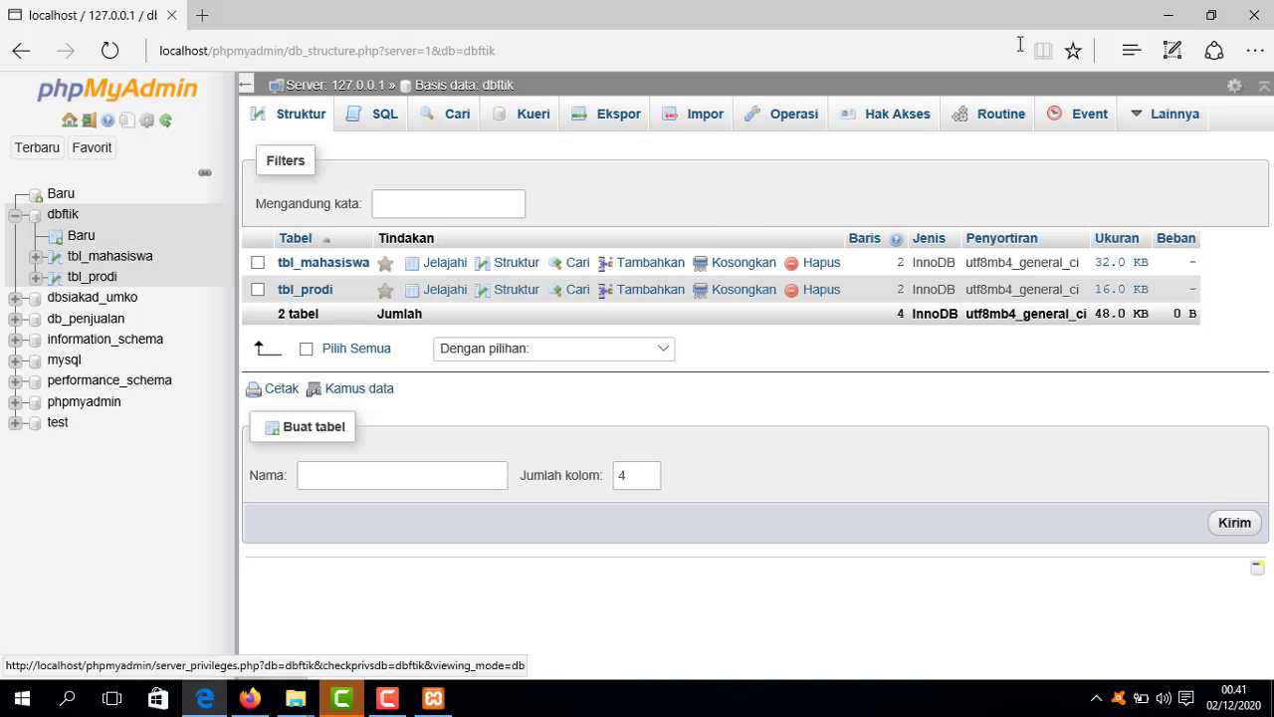
mouse_move(1165, 113)
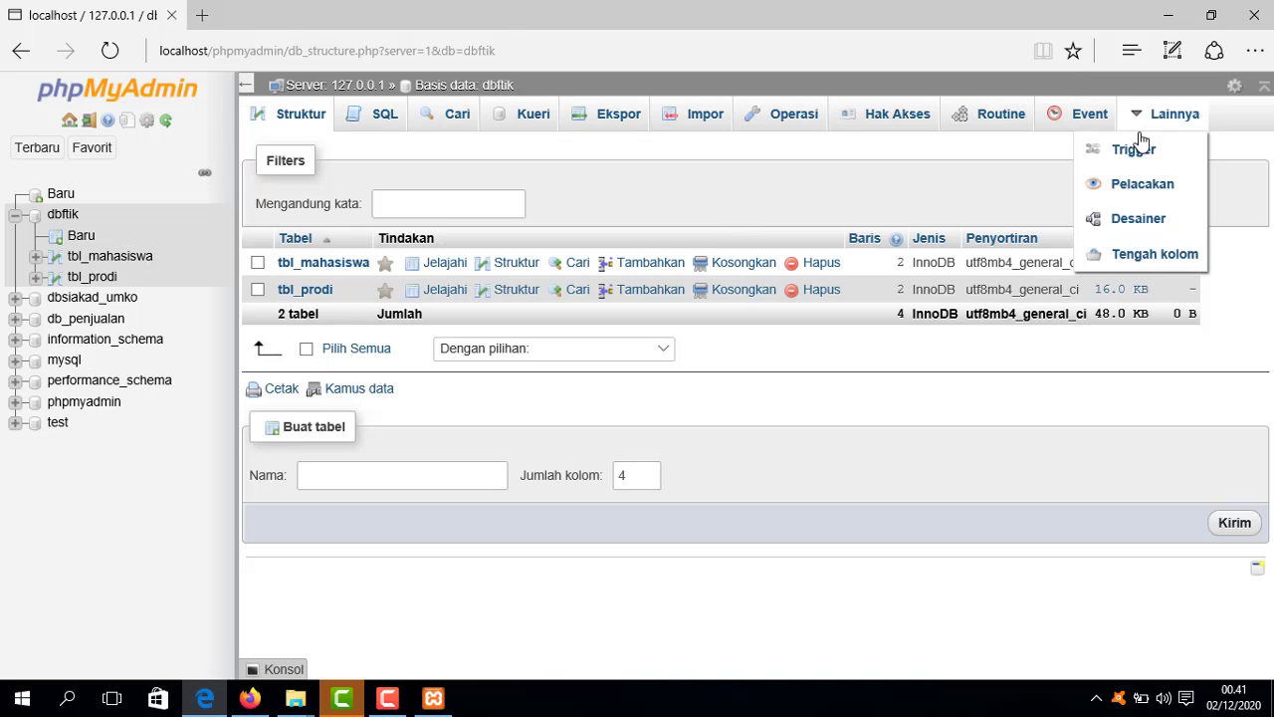
click(1149, 225)
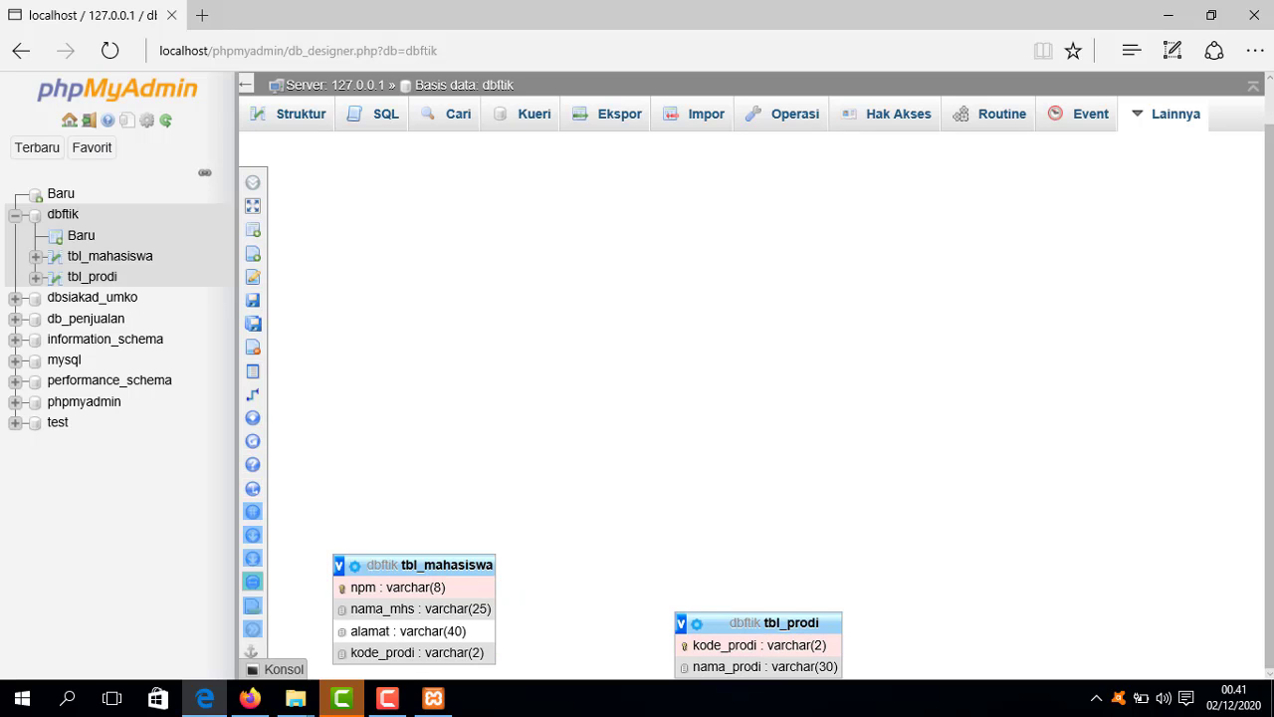
drag(779, 626, 442, 493)
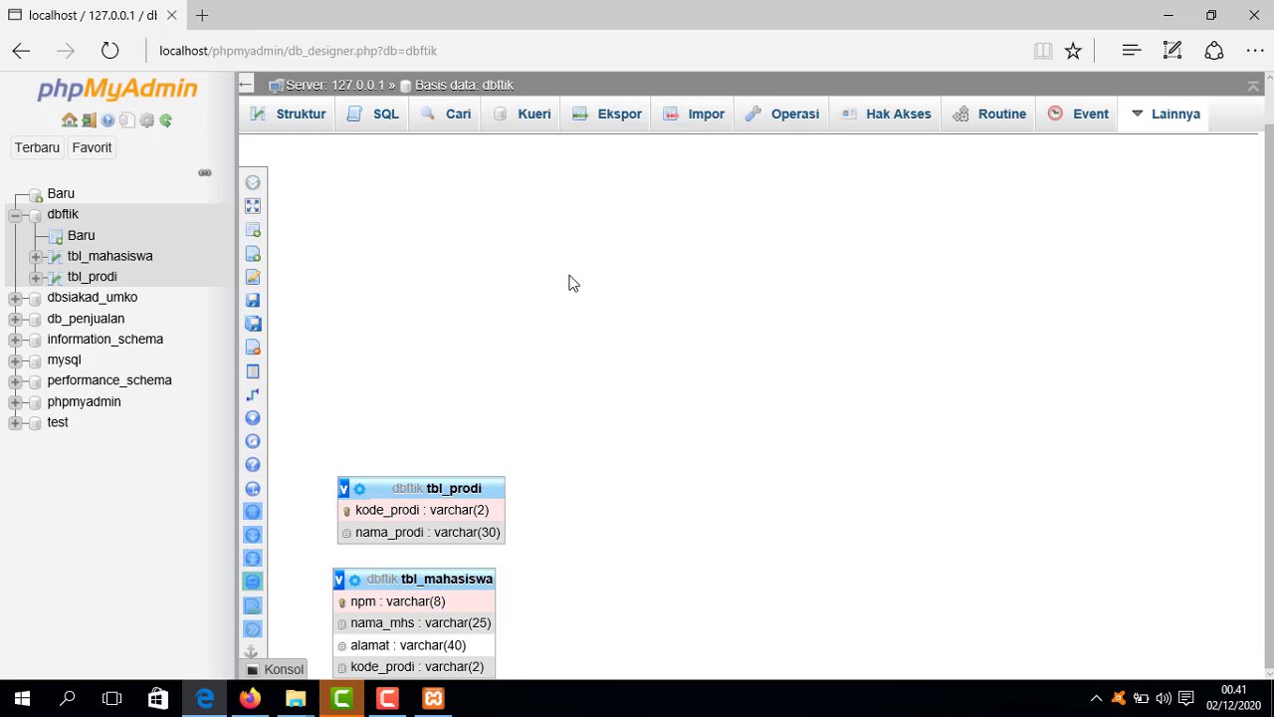
drag(412, 484, 479, 351)
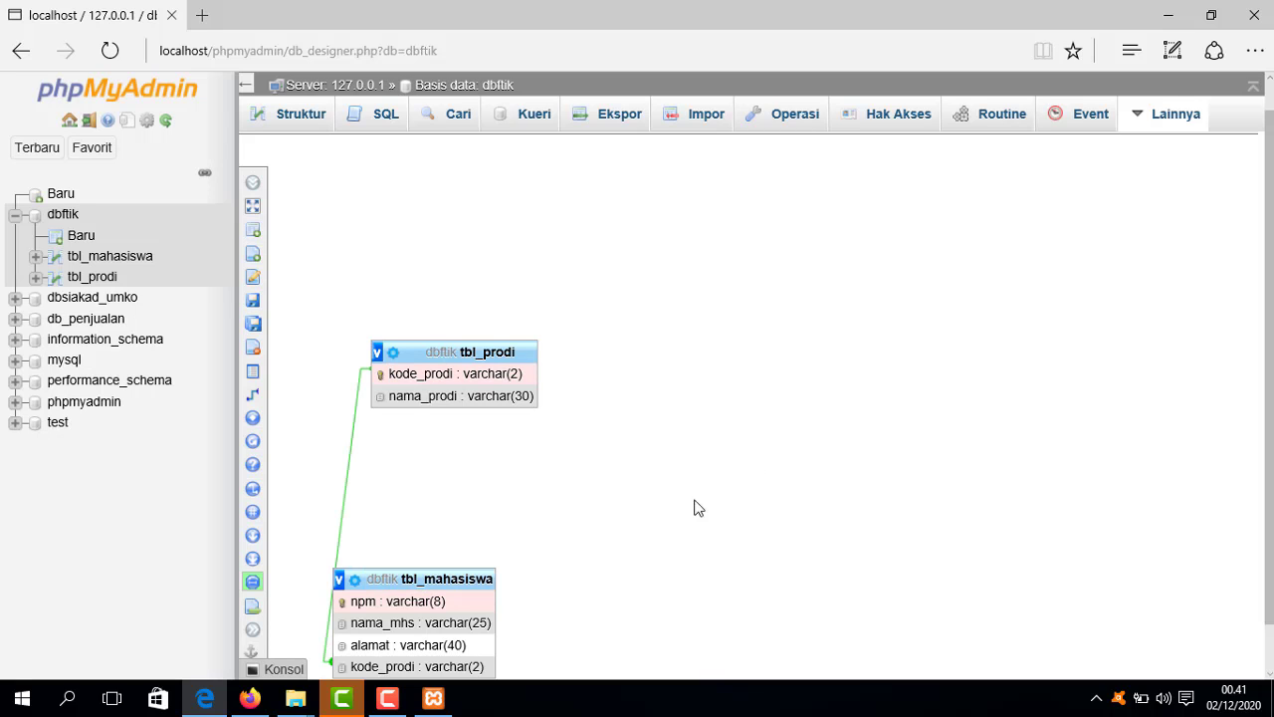
drag(406, 583, 676, 392)
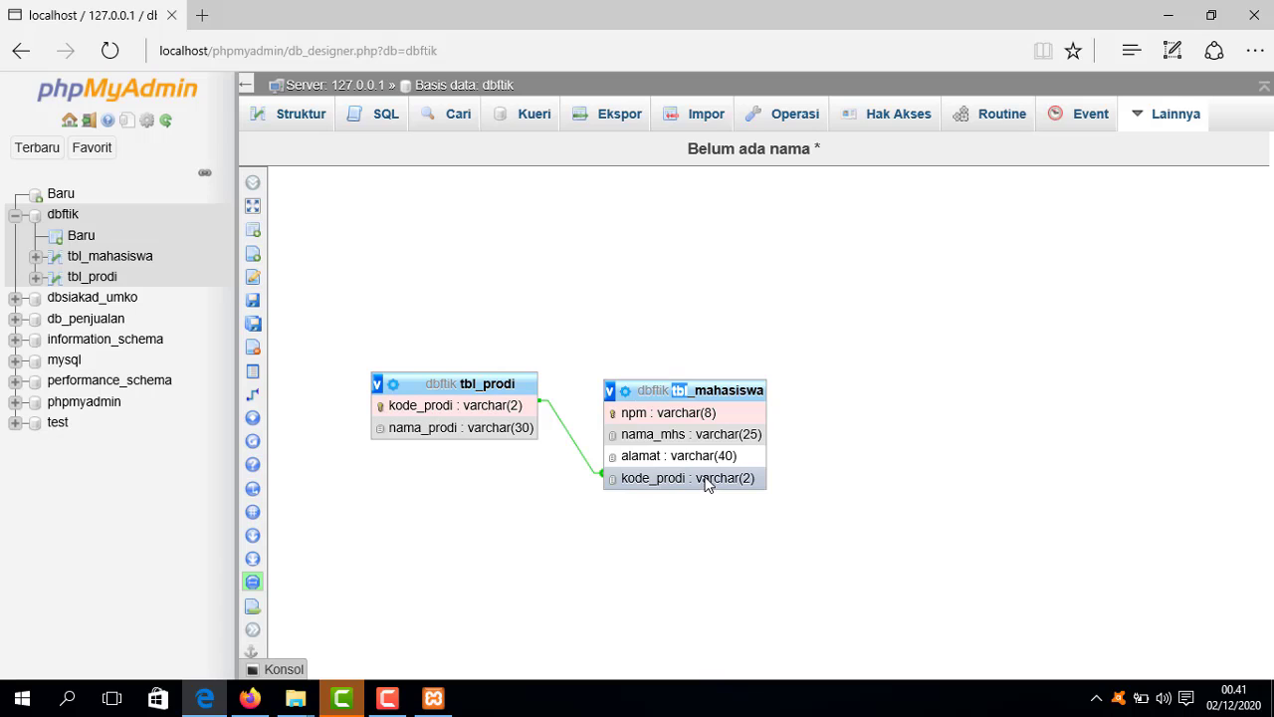
click(865, 469)
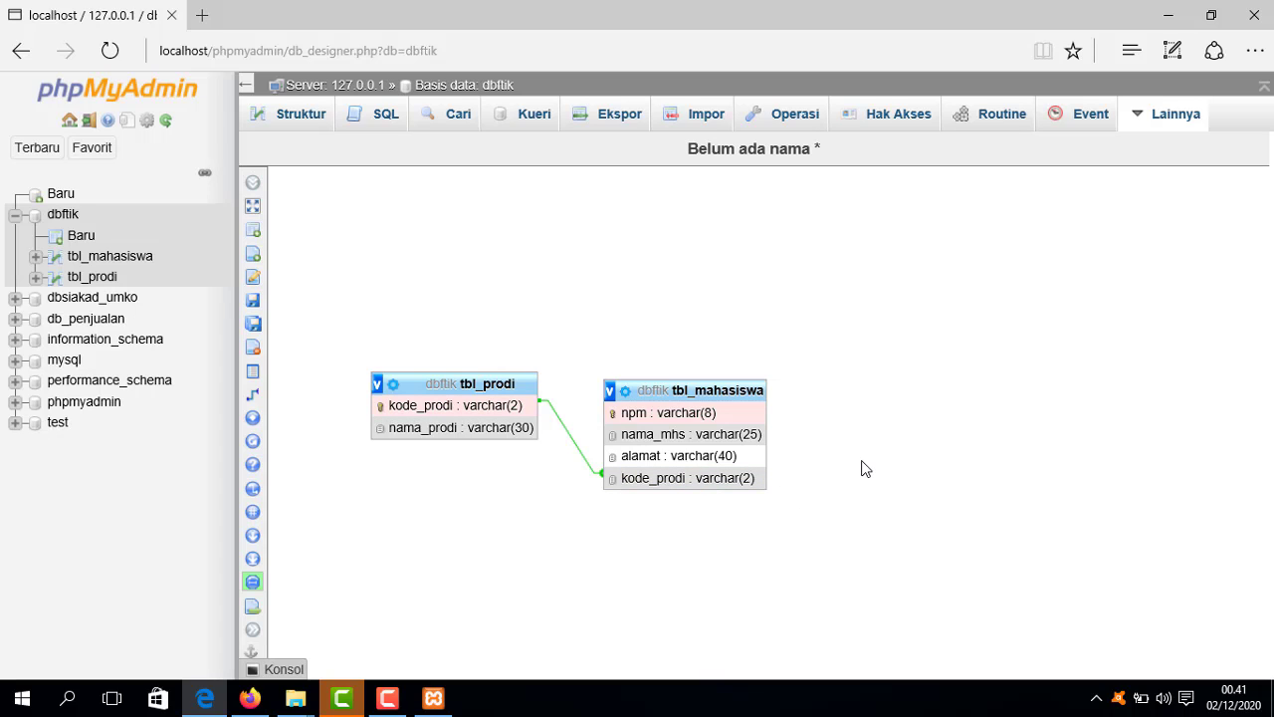